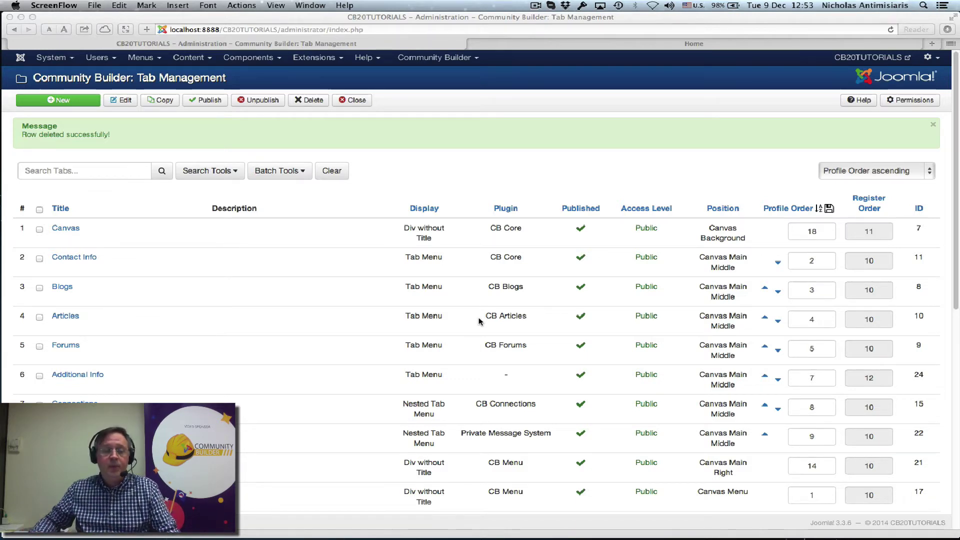
# Start a new tab, then cancel back to the tab list
pyautogui.click(57, 102)
pyautogui.click(58, 101)
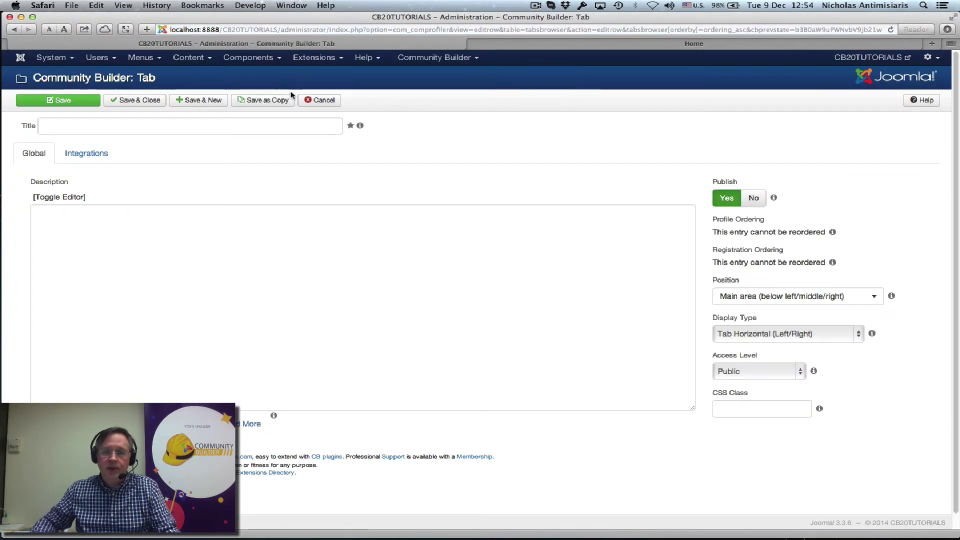
pyautogui.click(320, 100)
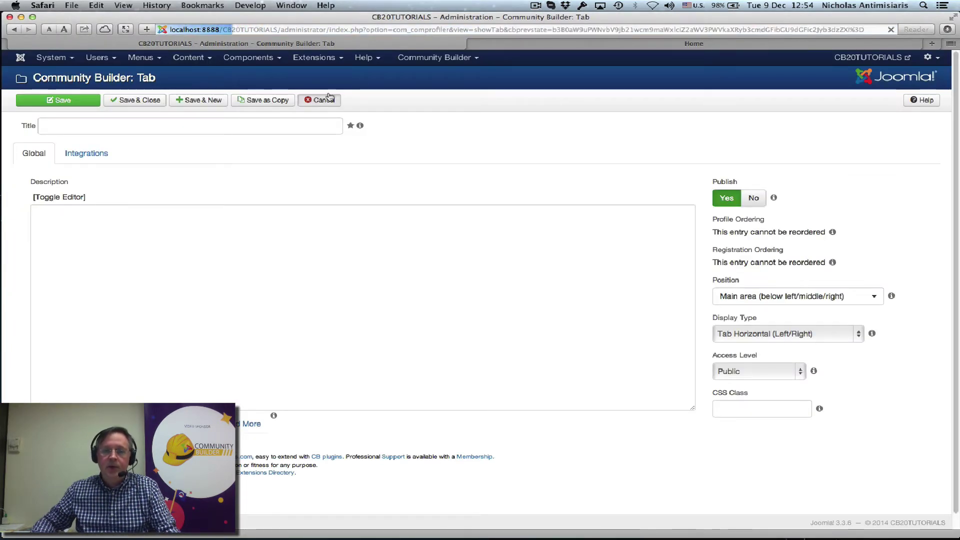
# Open a blank form from Field Management > Add New Field
pyautogui.click(425, 59)
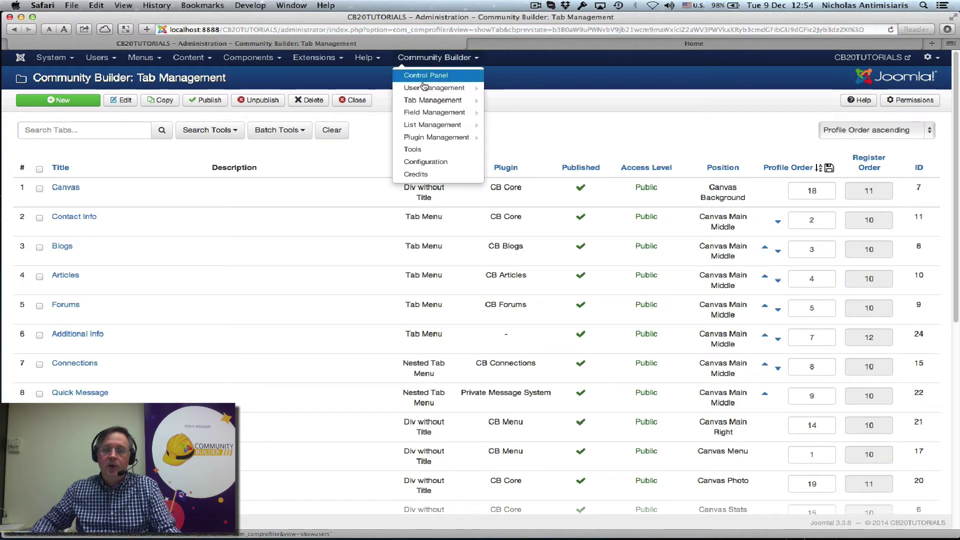
pyautogui.moveTo(435, 112)
pyautogui.click(502, 114)
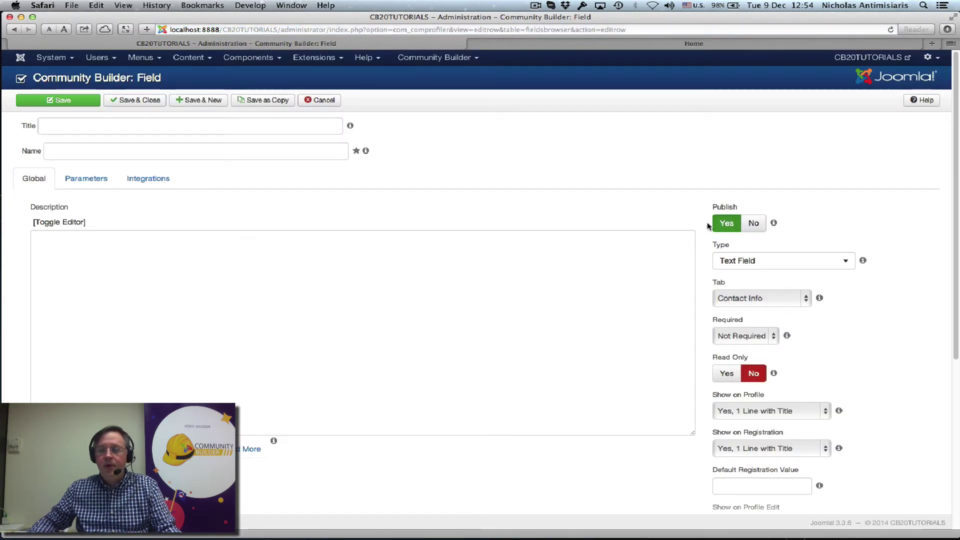
# Make the field a Text Area hidden on registration, with 20 columns and 5 rows
pyautogui.click(739, 261)
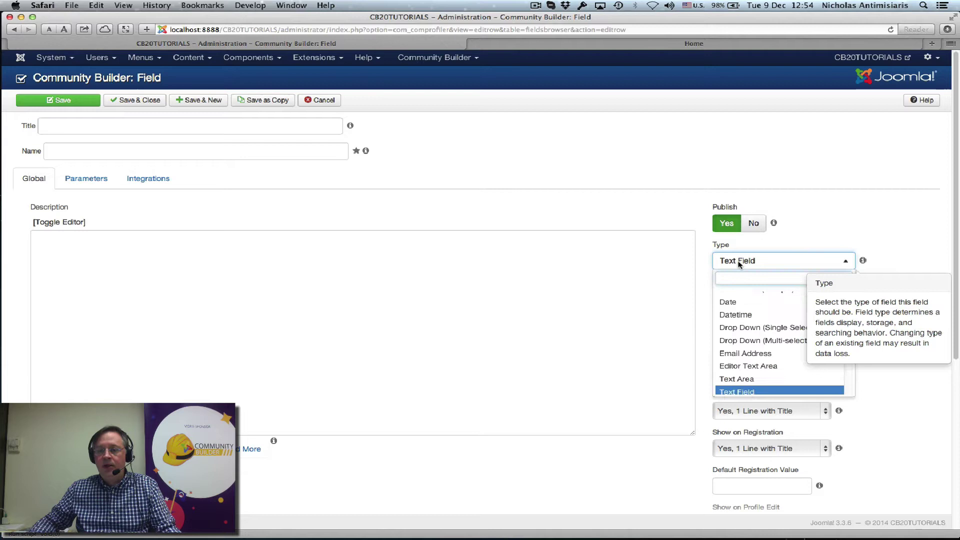
pyautogui.scroll(-2, 735, 325)
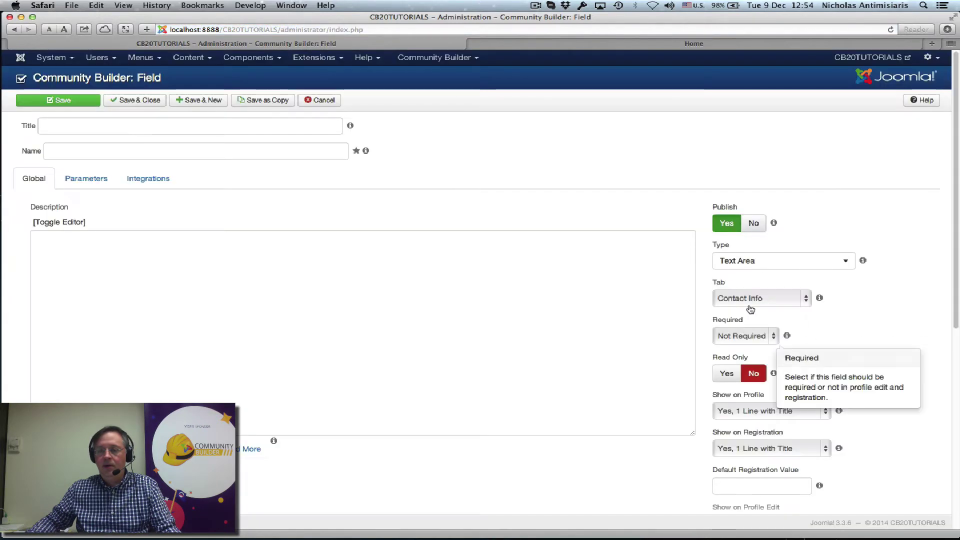
pyautogui.scroll(-3, 832, 220)
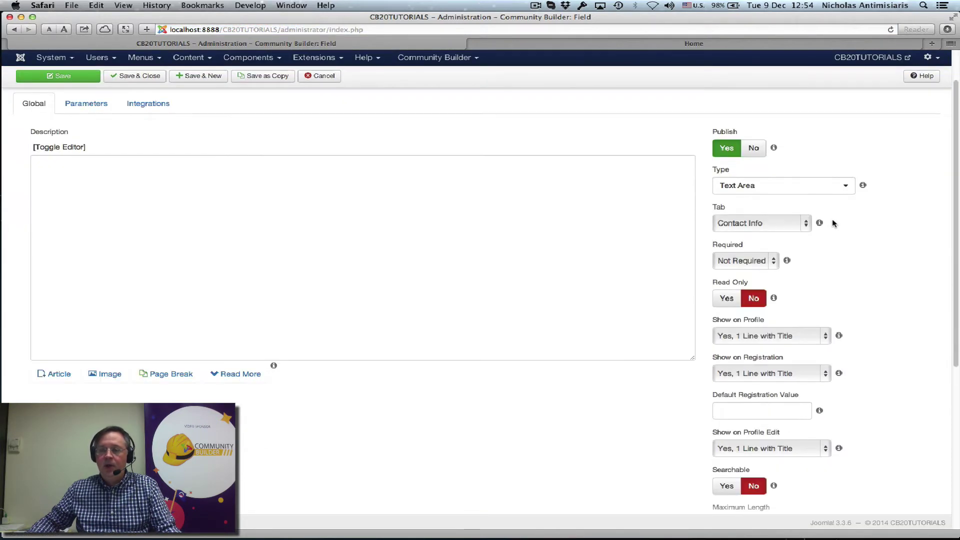
pyautogui.scroll(-1, 832, 220)
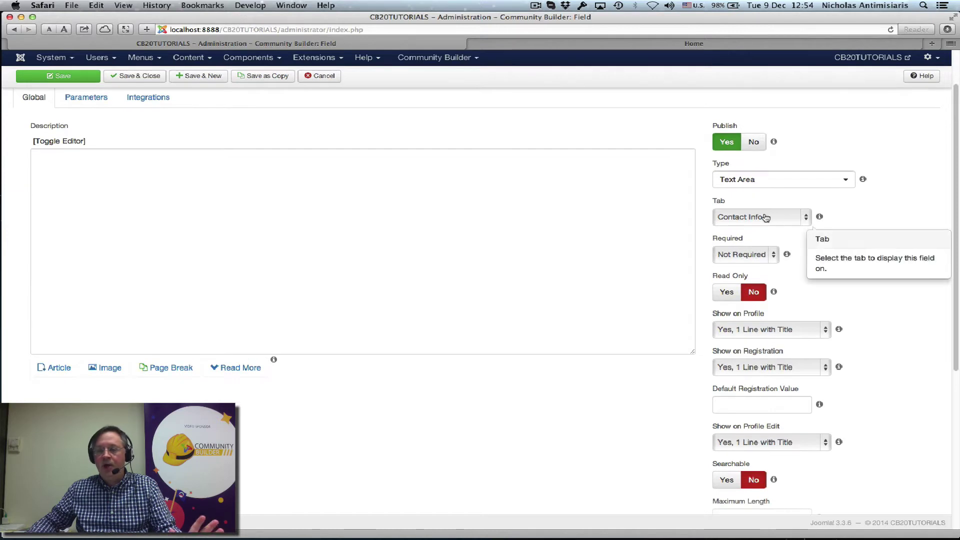
pyautogui.scroll(-2, 860, 219)
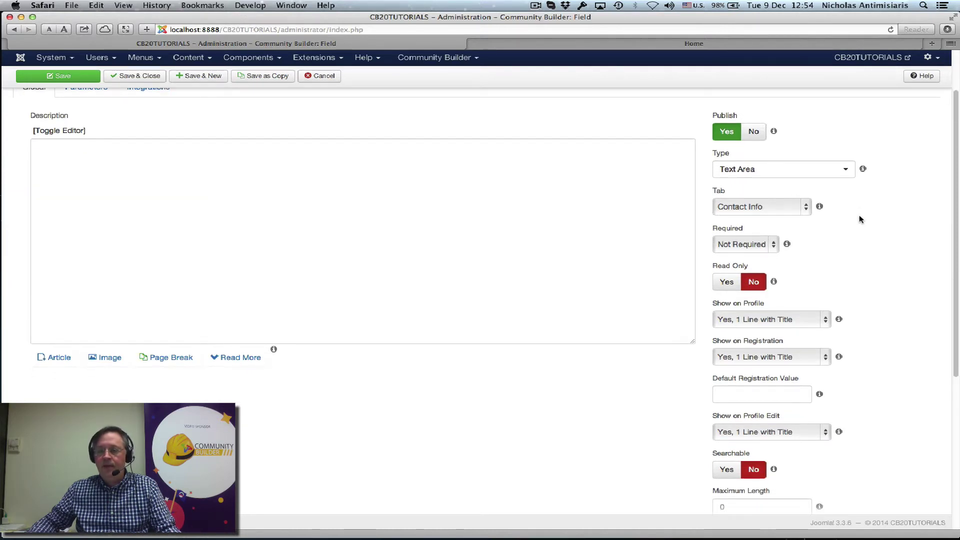
pyautogui.click(779, 317)
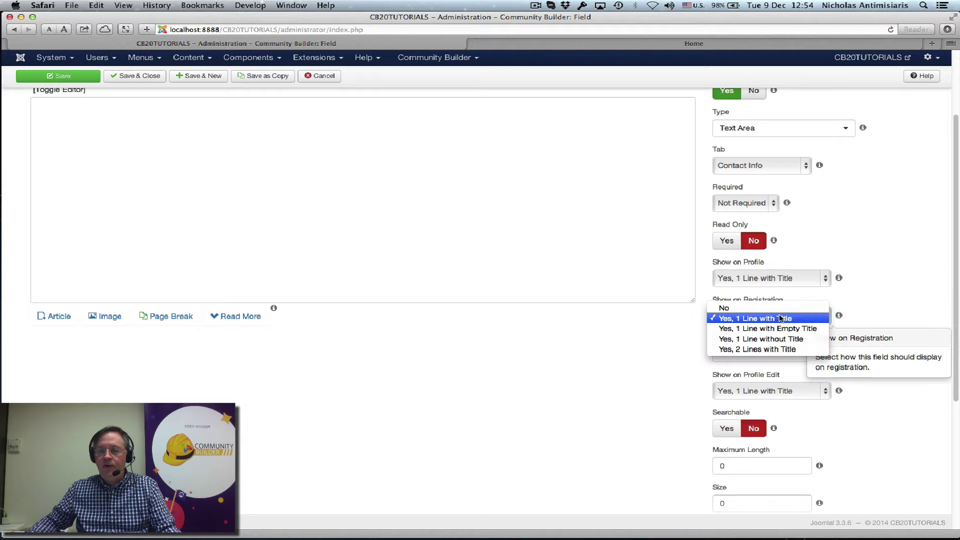
pyautogui.click(725, 308)
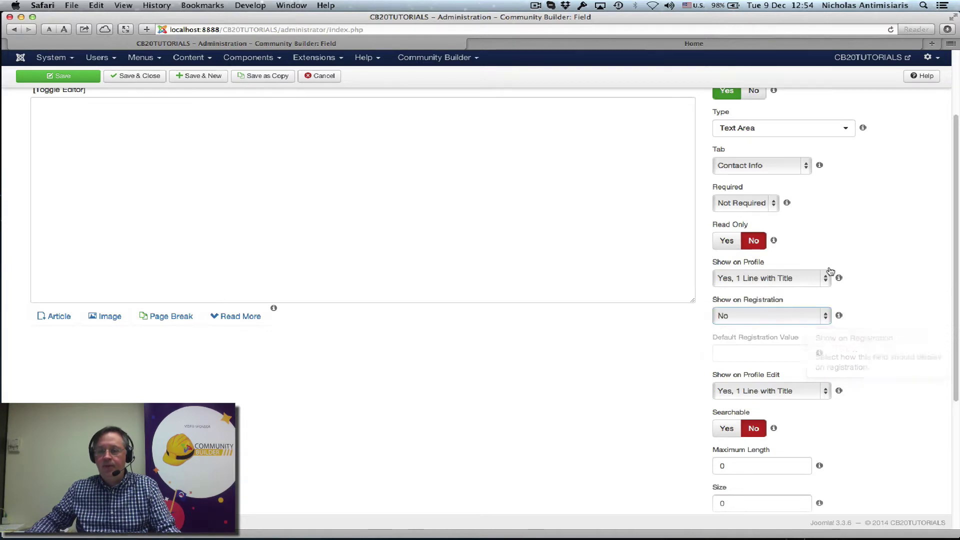
pyautogui.scroll(-6, 853, 244)
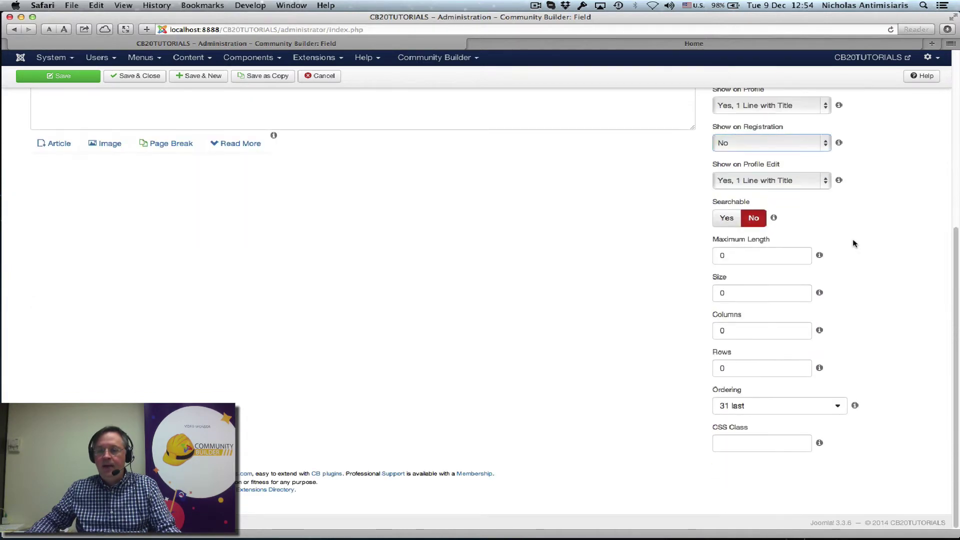
pyautogui.click(718, 332)
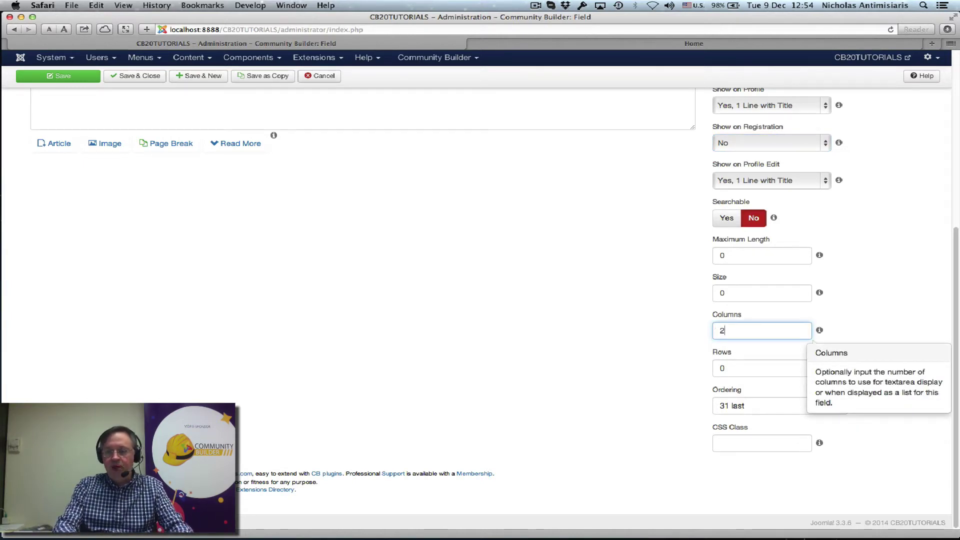
pyautogui.press('Tab')
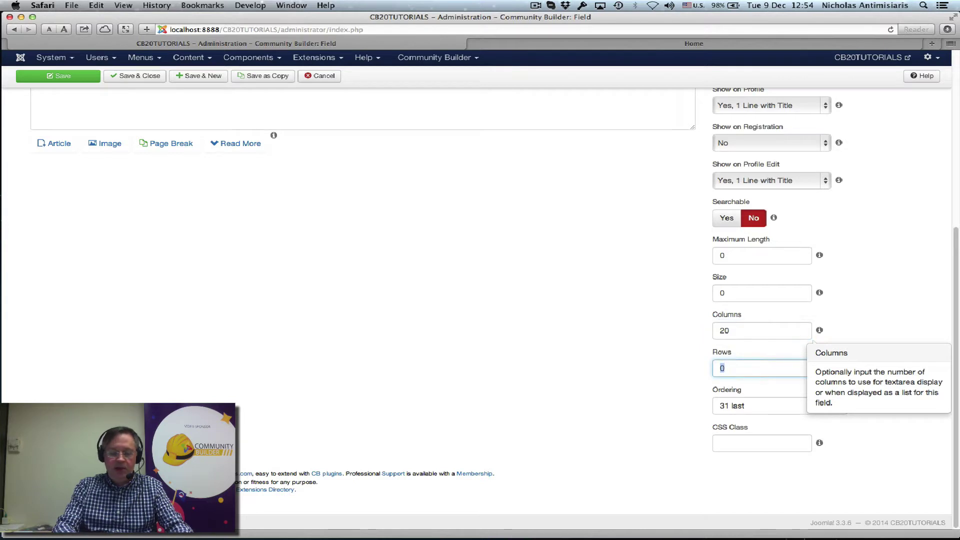
pyautogui.write('5')
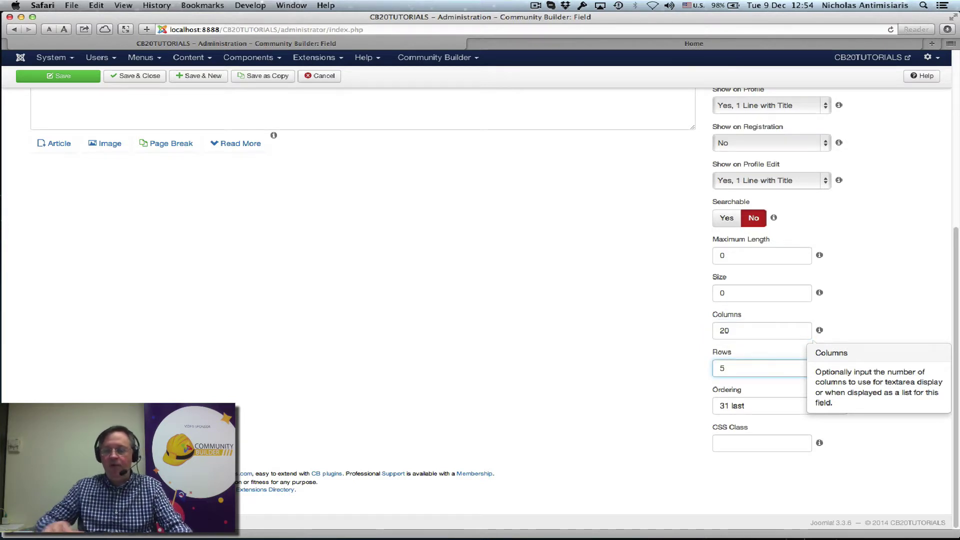
# Enter name 'aboutuser' and title 'About [username]', then Save & Close the field
pyautogui.click(870, 212)
pyautogui.scroll(10, 670, 249)
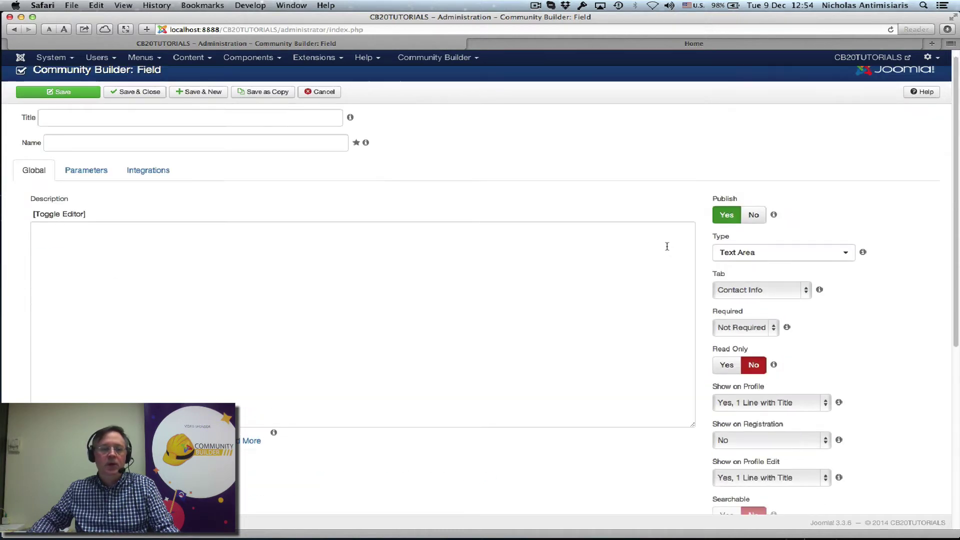
pyautogui.moveTo(79, 133)
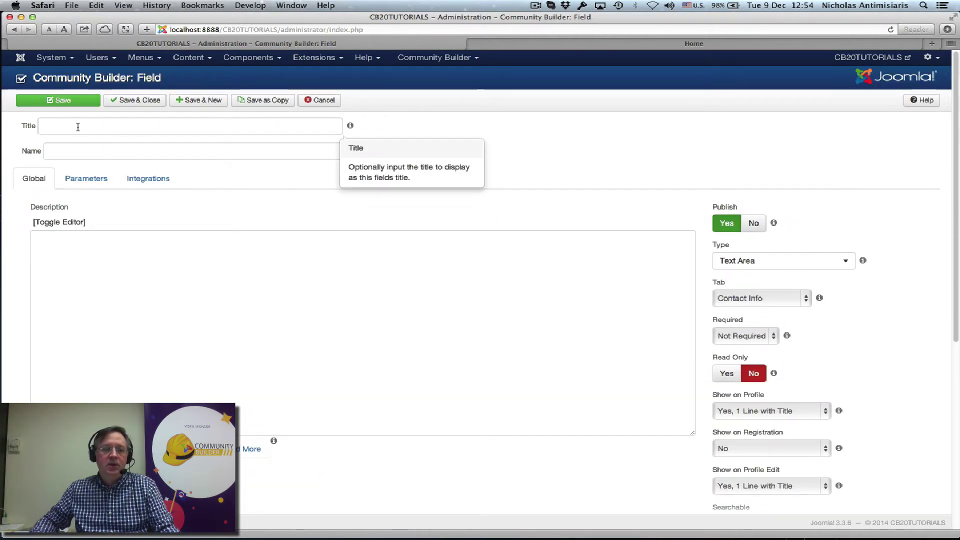
pyautogui.click(136, 153)
pyautogui.write('ab')
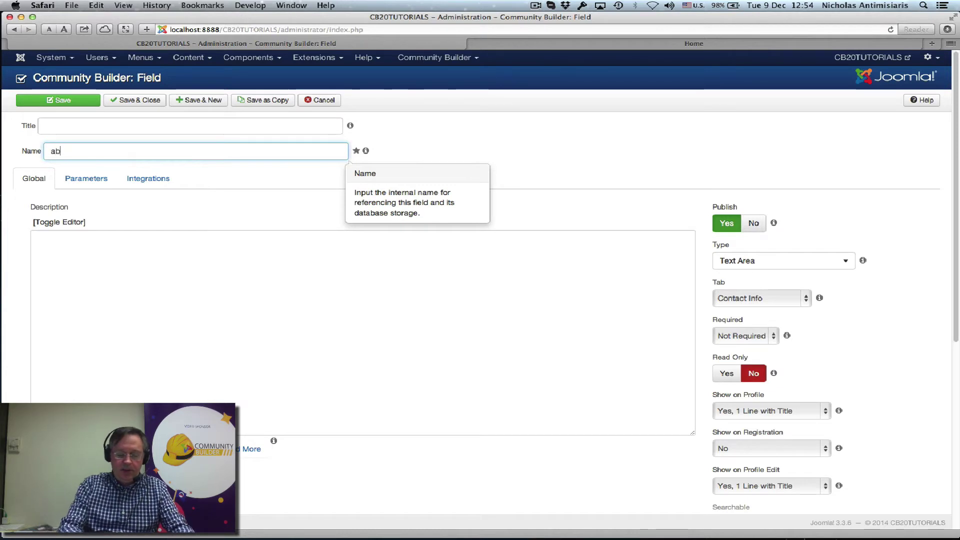
pyautogui.write('outuser')
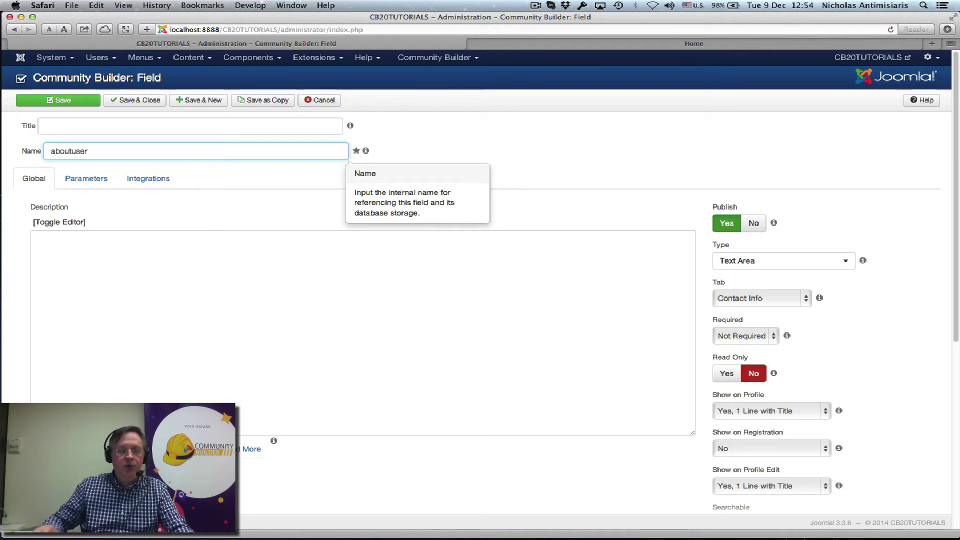
pyautogui.click(122, 122)
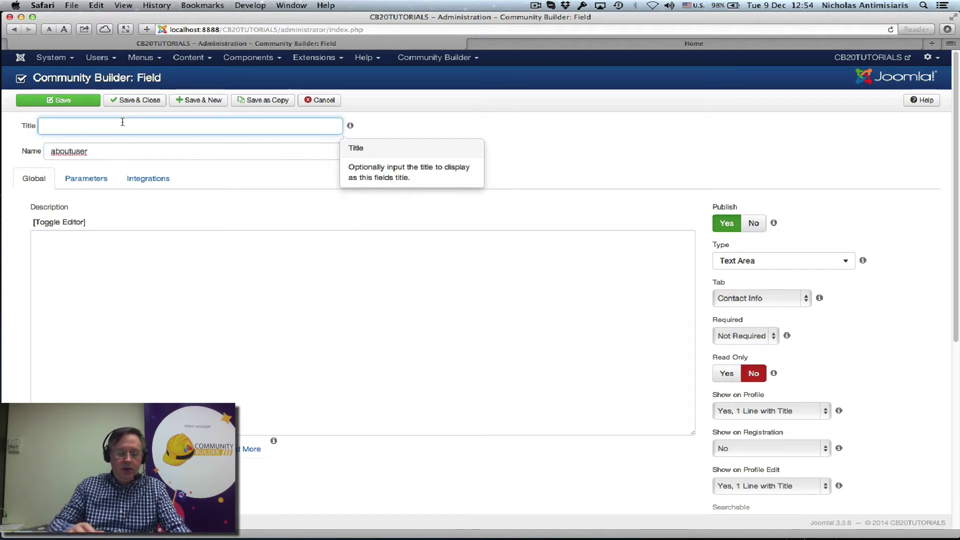
pyautogui.write('About')
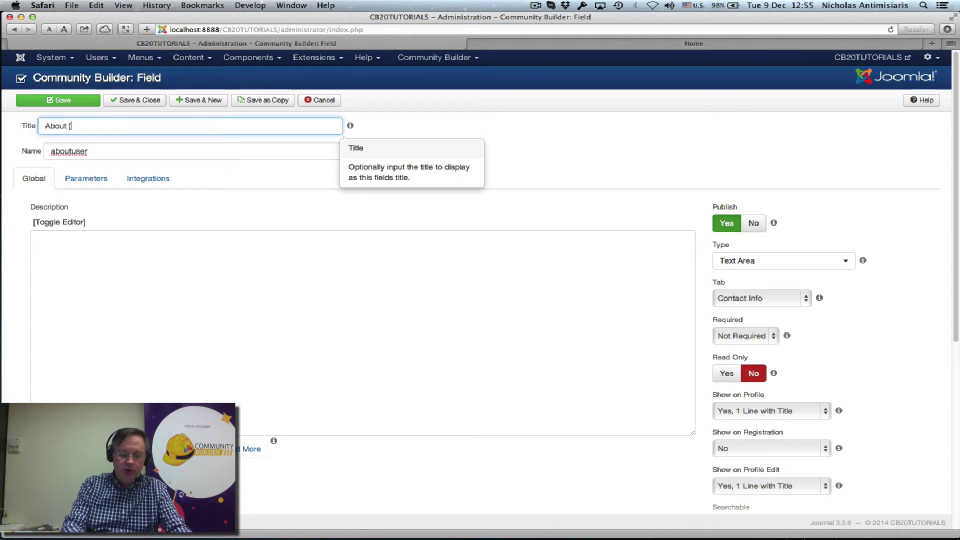
pyautogui.write(' [username')
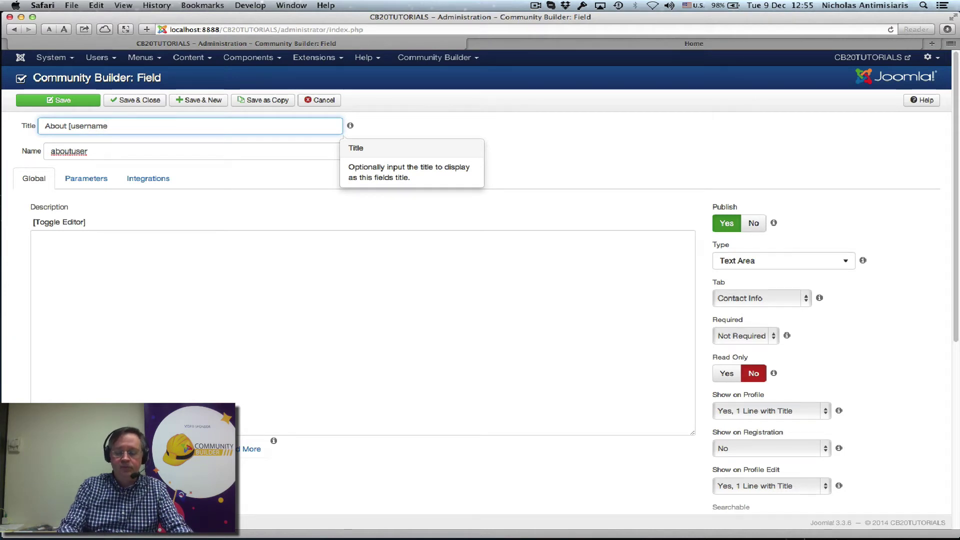
pyautogui.write(']')
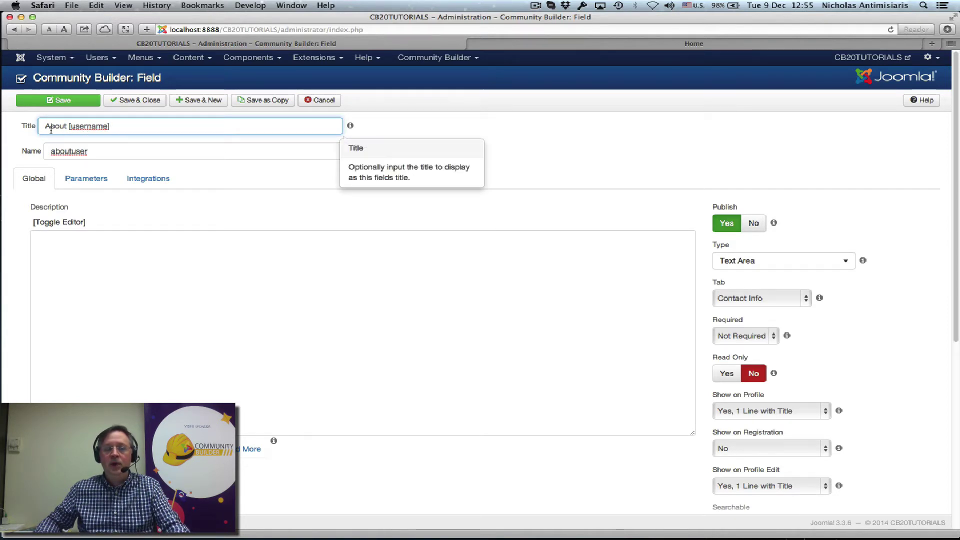
pyautogui.click(128, 101)
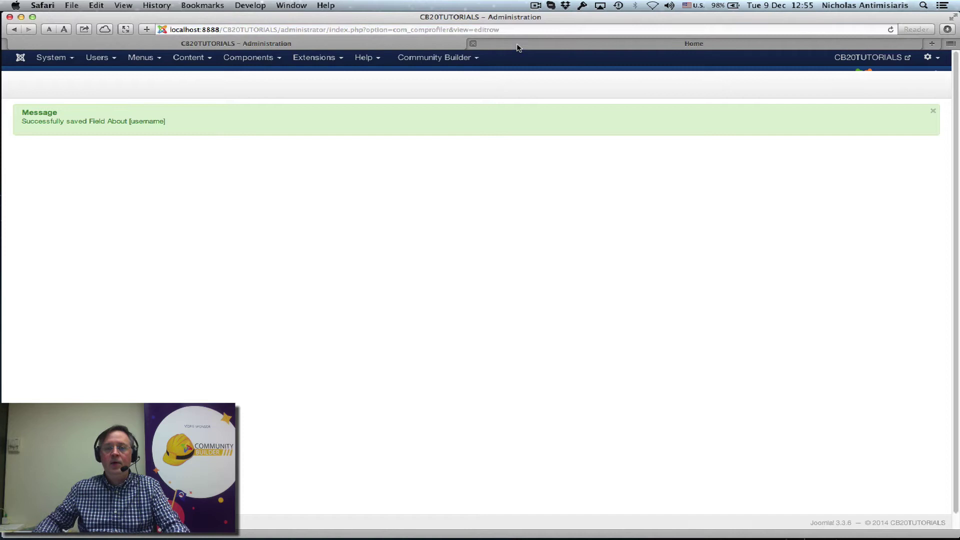
# On the Home tab, log in via CB Login with the member's username and password
pyautogui.click(520, 47)
pyautogui.scroll(-8, 628, 167)
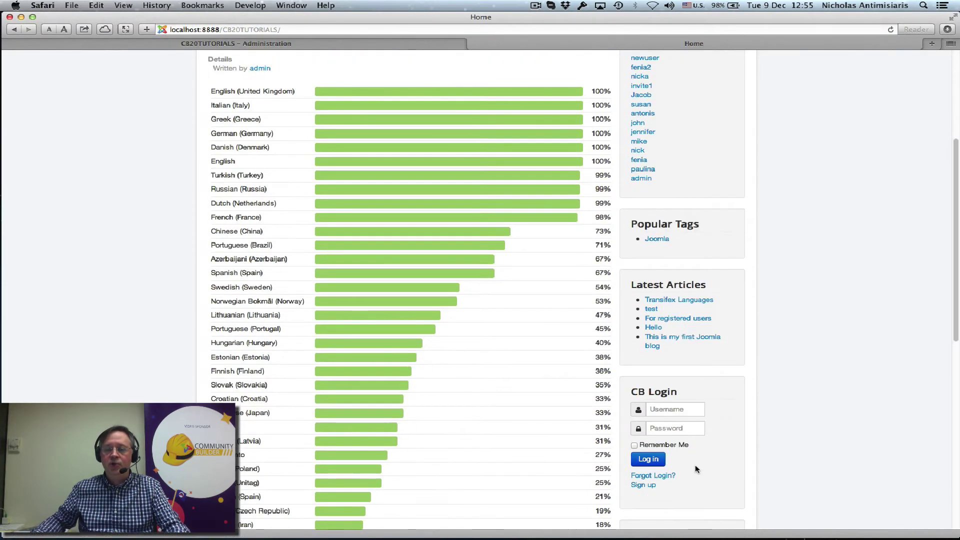
pyautogui.click(672, 411)
pyautogui.write('an')
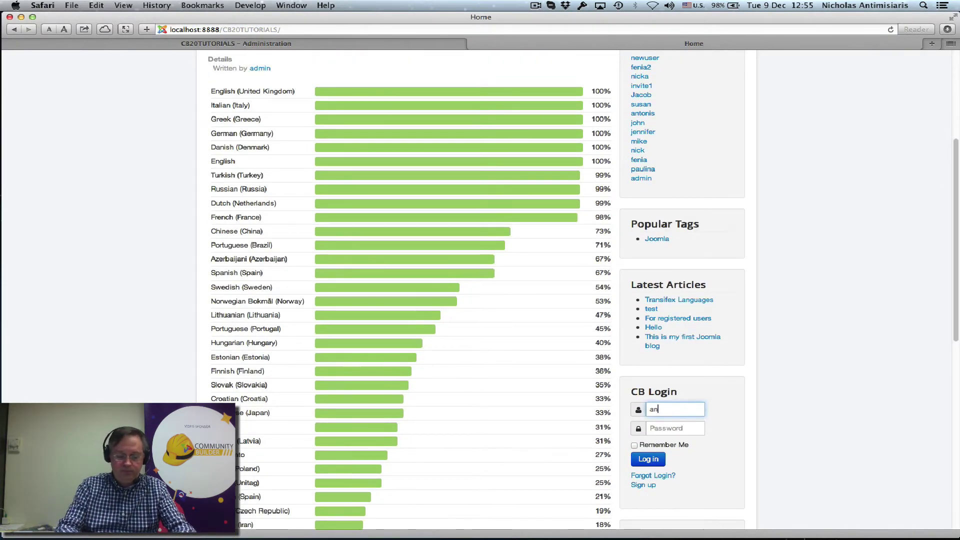
pyautogui.write('tonis')
pyautogui.press('Tab')
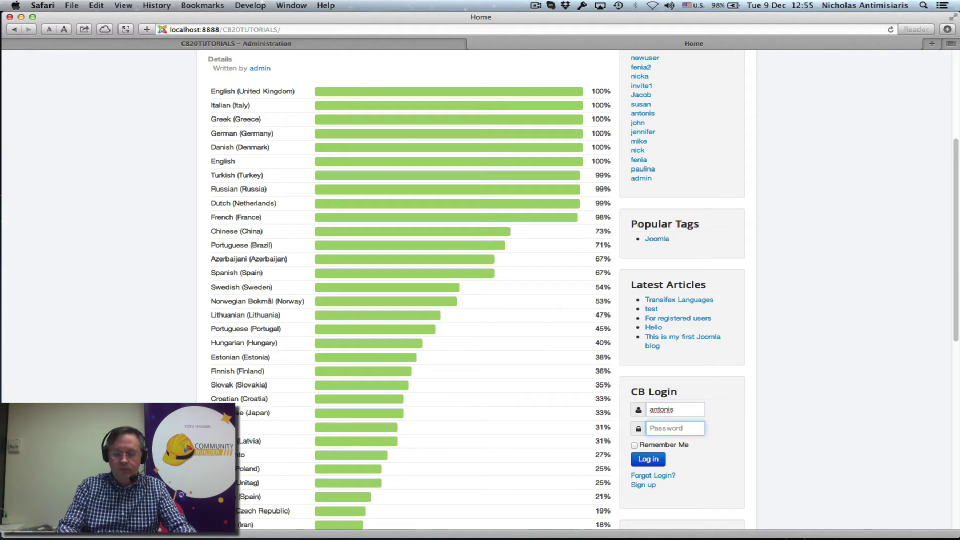
pyautogui.write('admin')
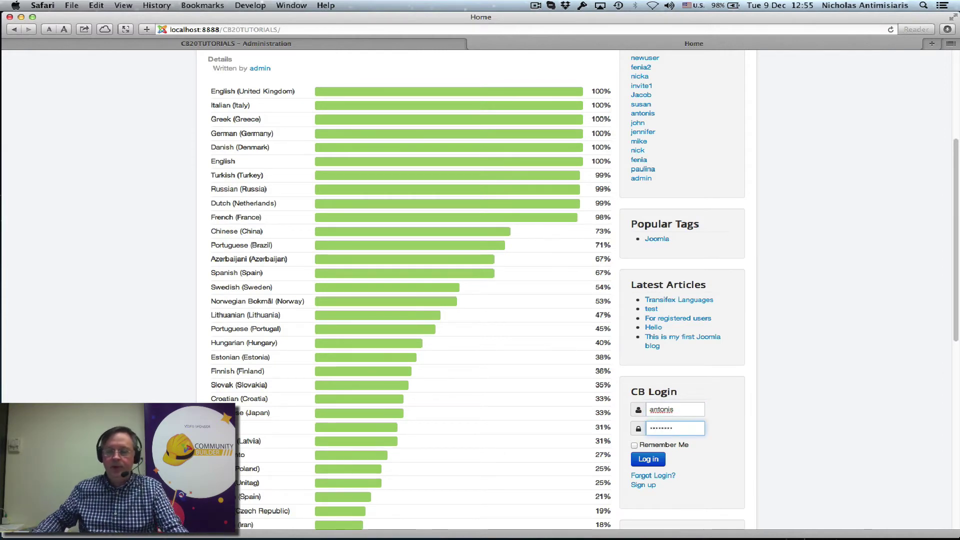
pyautogui.click(647, 460)
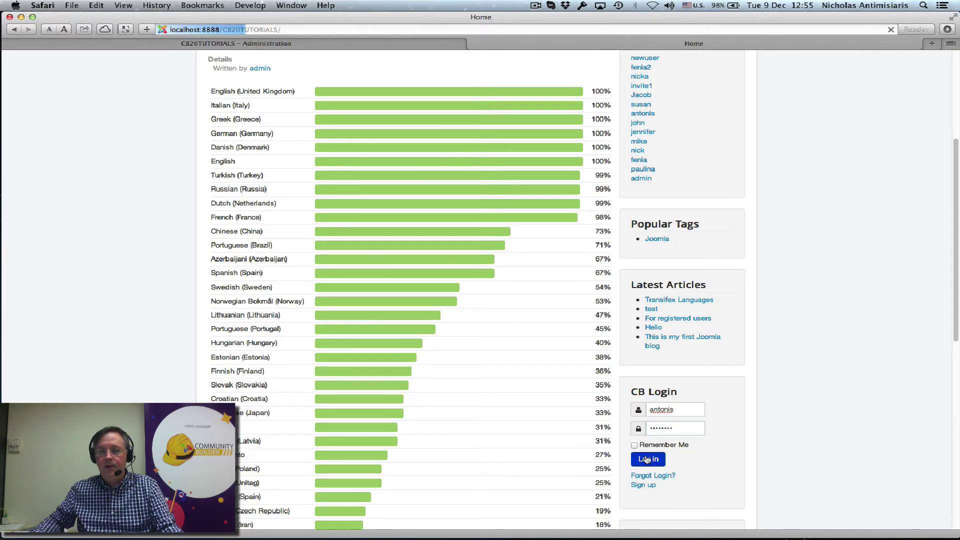
pyautogui.scroll(-6, 804, 328)
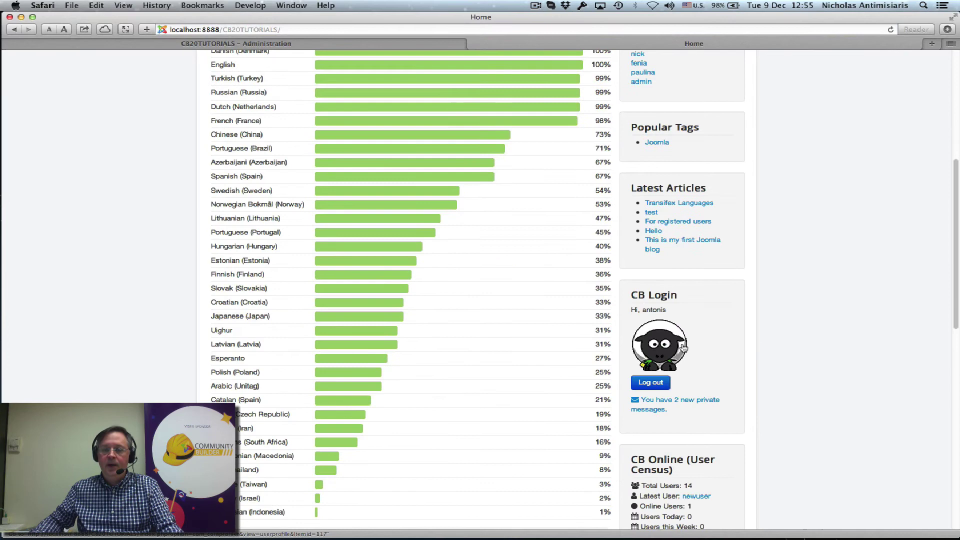
# Open your own profile from the login avatar, then choose Edit > Update Your Profile
pyautogui.click(683, 348)
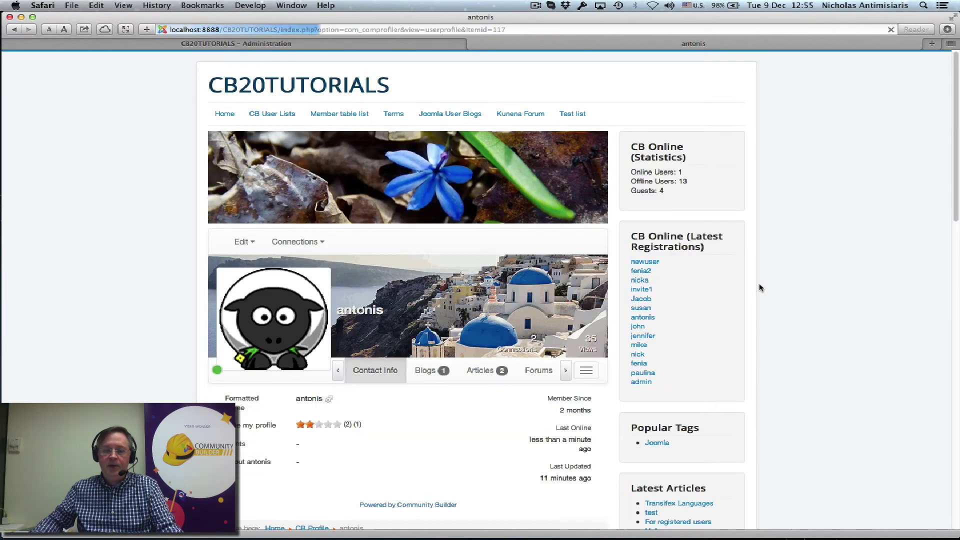
pyautogui.scroll(-3, 759, 283)
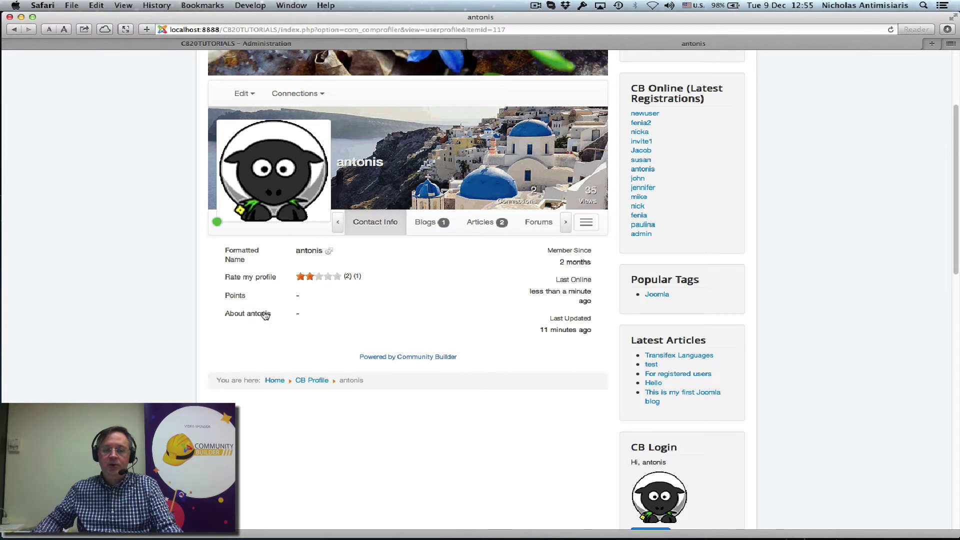
pyautogui.scroll(-1, 268, 315)
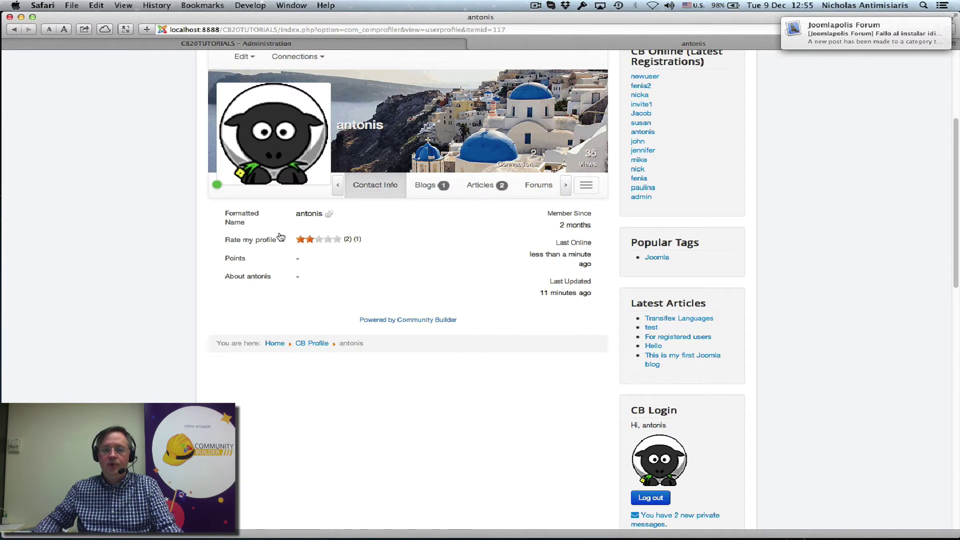
pyautogui.click(241, 65)
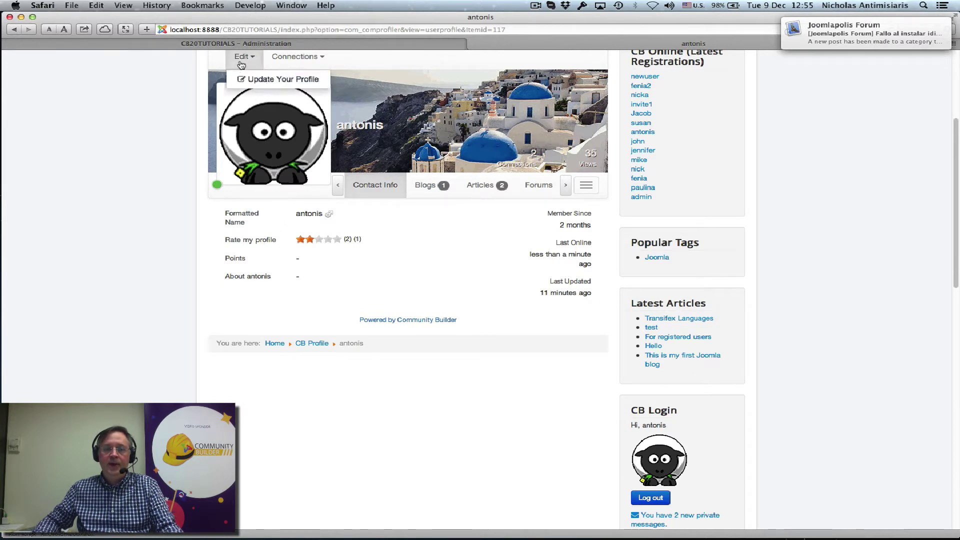
pyautogui.click(254, 83)
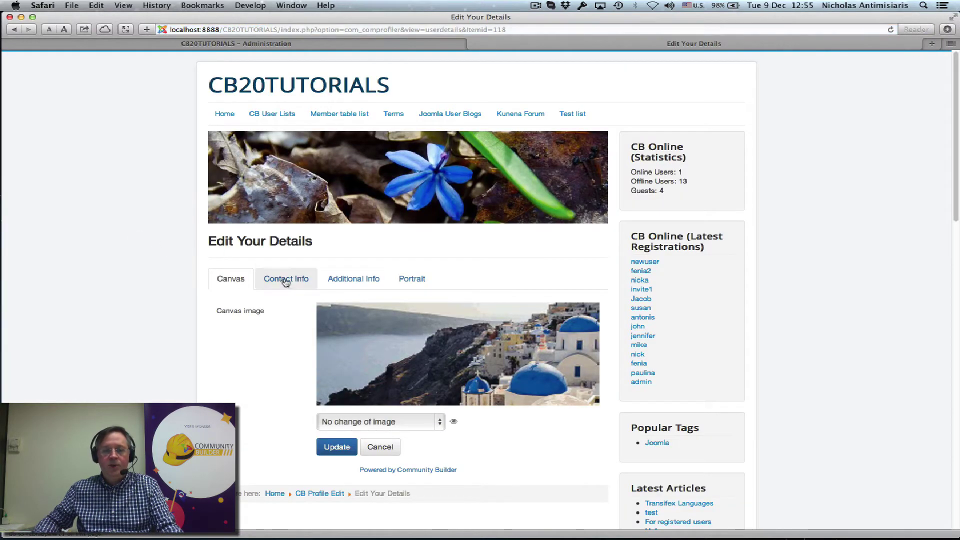
# Type 'Very active on site. Brought 3 new members' in the Contact Info About field and Update
pyautogui.click(286, 281)
pyautogui.scroll(-5, 335, 295)
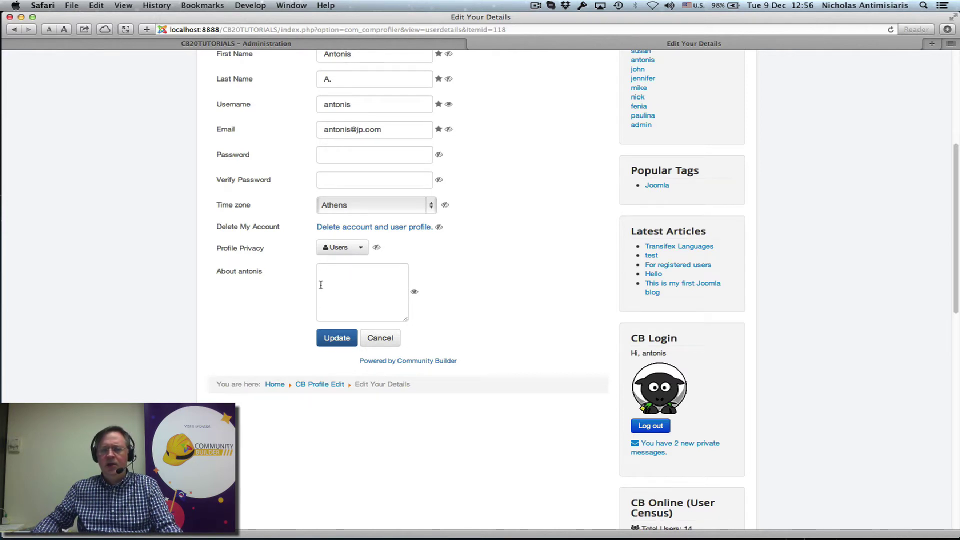
pyautogui.click(358, 274)
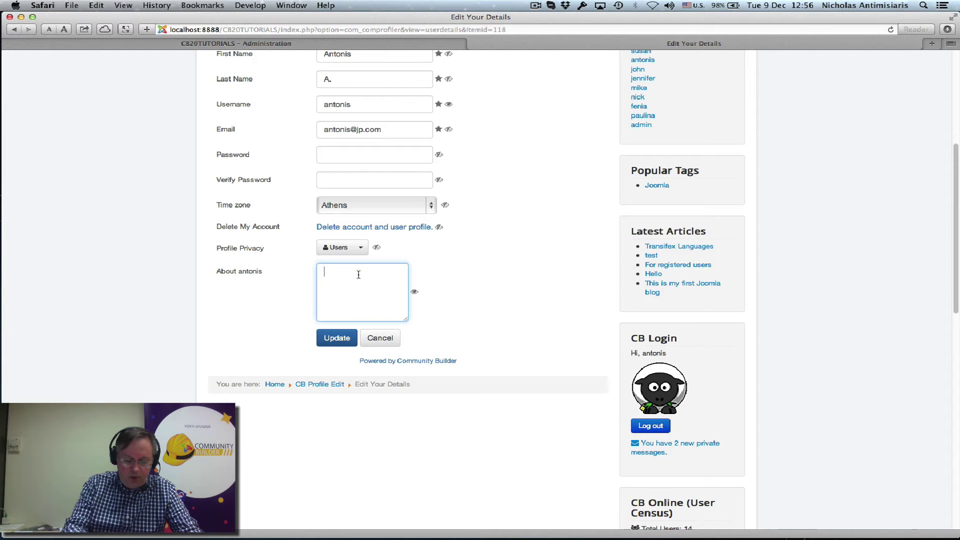
pyautogui.write('V')
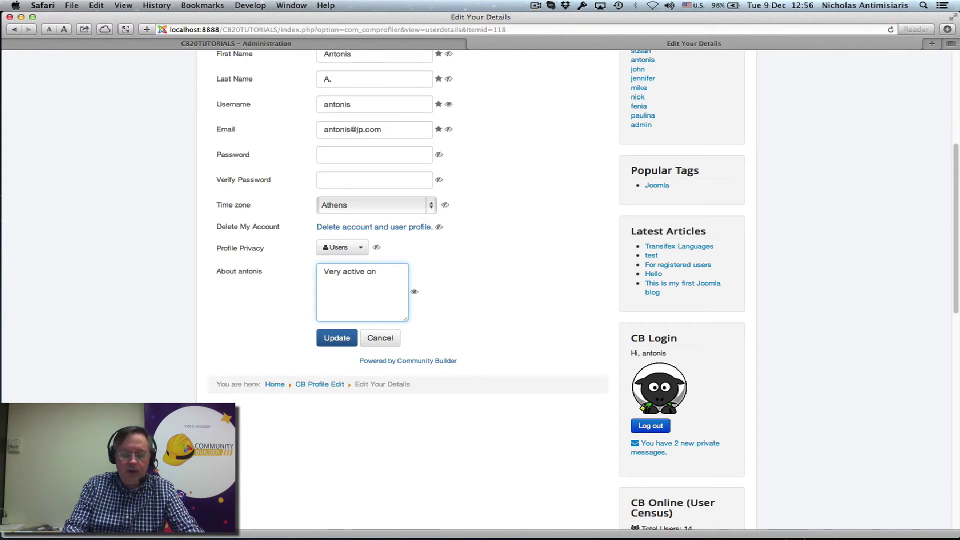
pyautogui.write('ery active on site.  B')
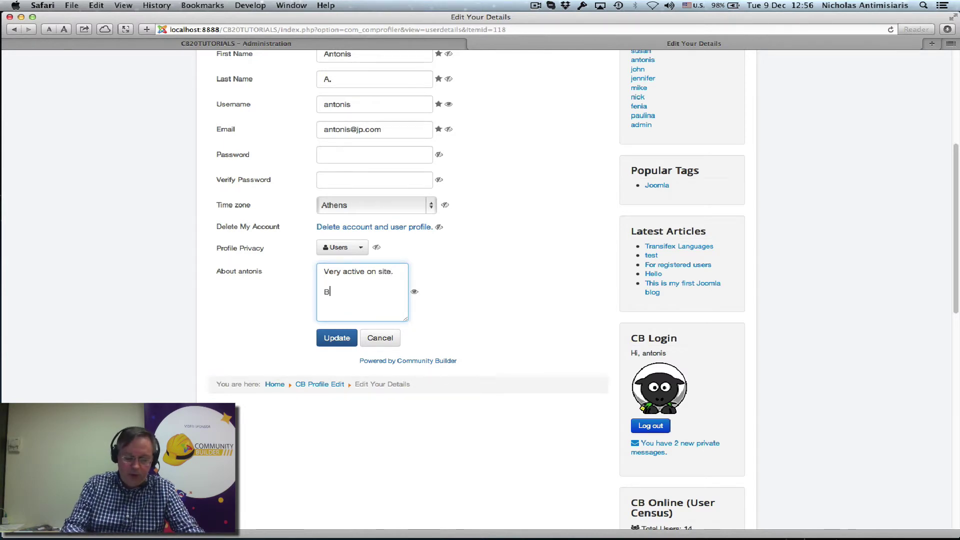
pyautogui.write('roug')
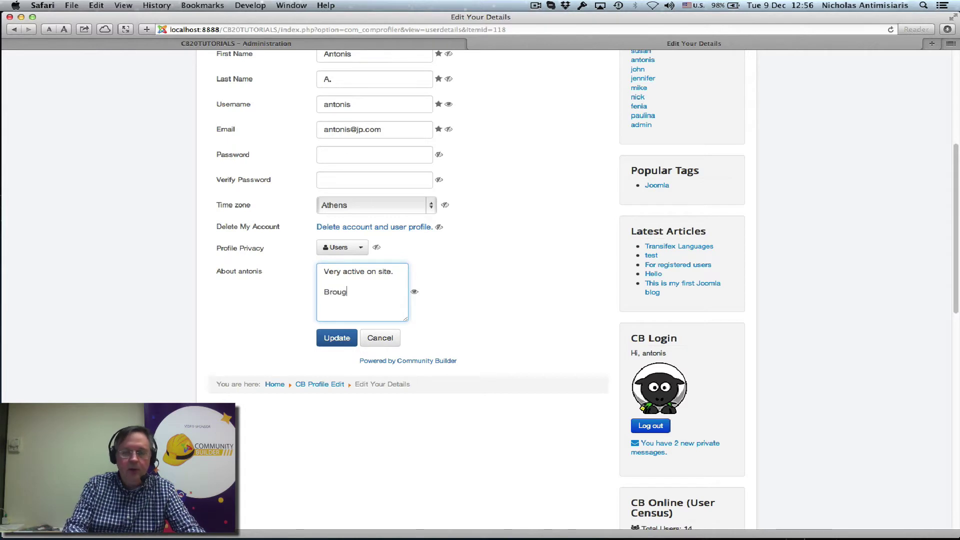
pyautogui.write('ht 3 new members')
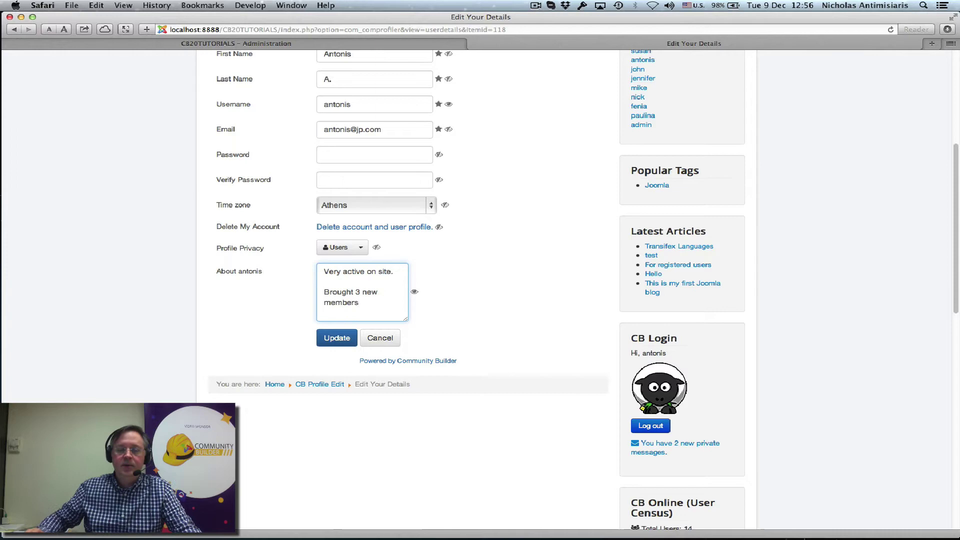
pyautogui.click(336, 338)
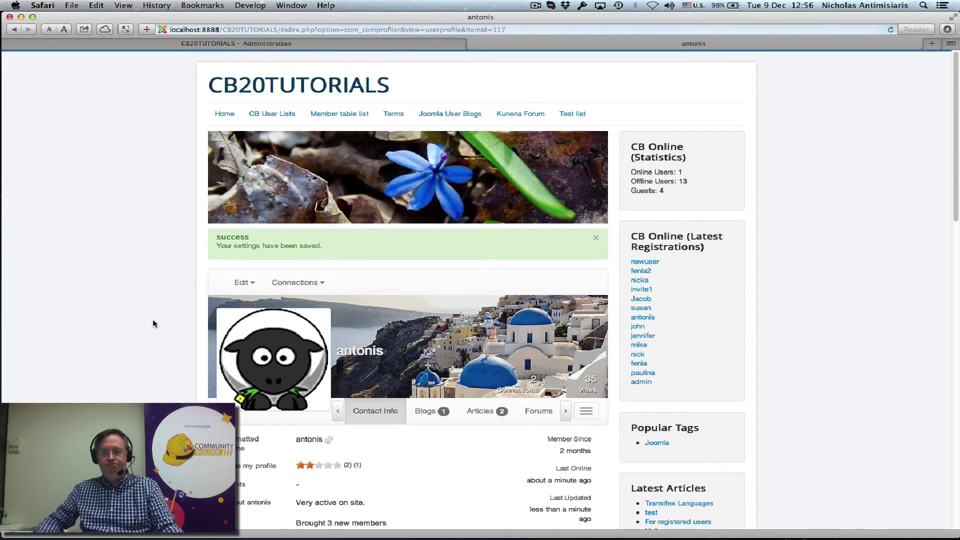
# Scroll the saved profile to check the About text and the success message
pyautogui.scroll(-5, 152, 319)
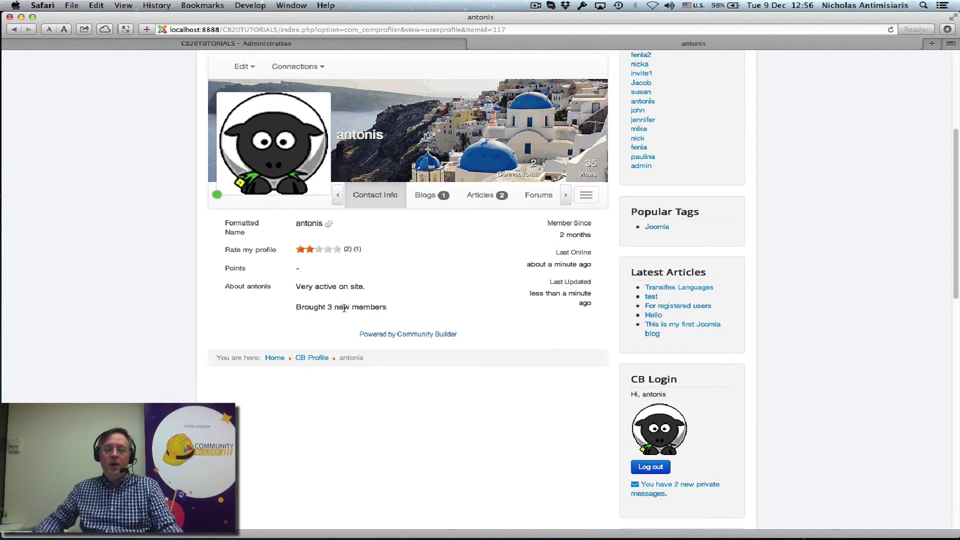
pyautogui.scroll(2, 343, 307)
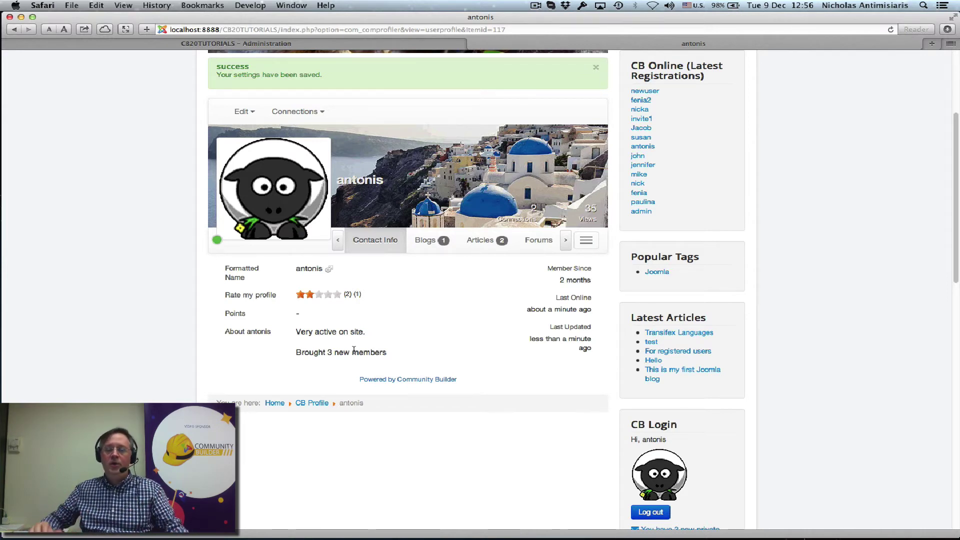
pyautogui.scroll(5, 370, 309)
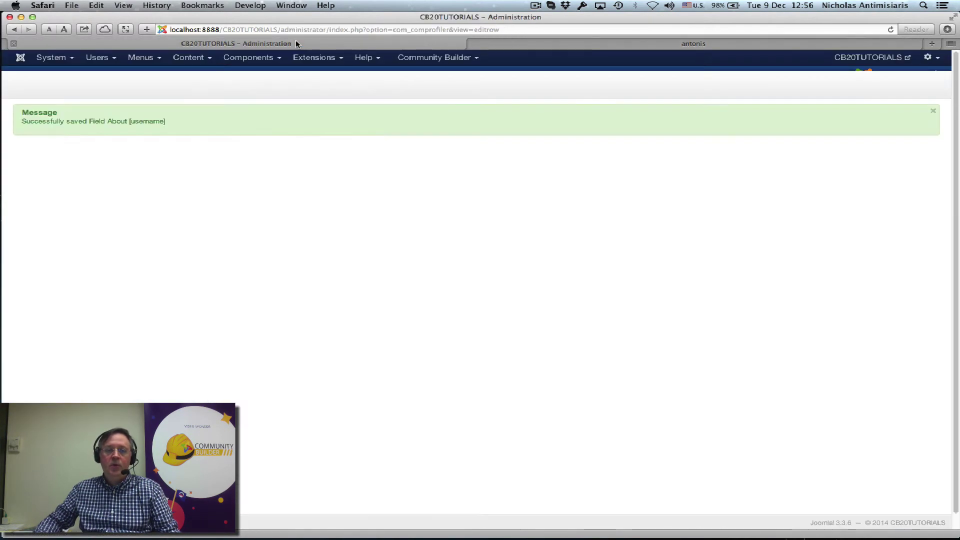
# Add a new profile tab titled 'About [username]'
pyautogui.click(425, 58)
pyautogui.moveTo(426, 89)
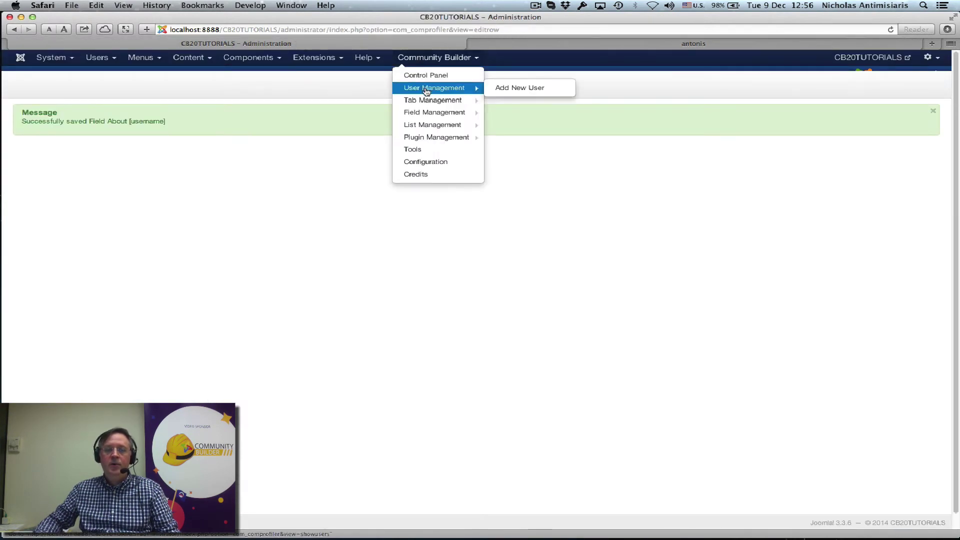
pyautogui.click(507, 102)
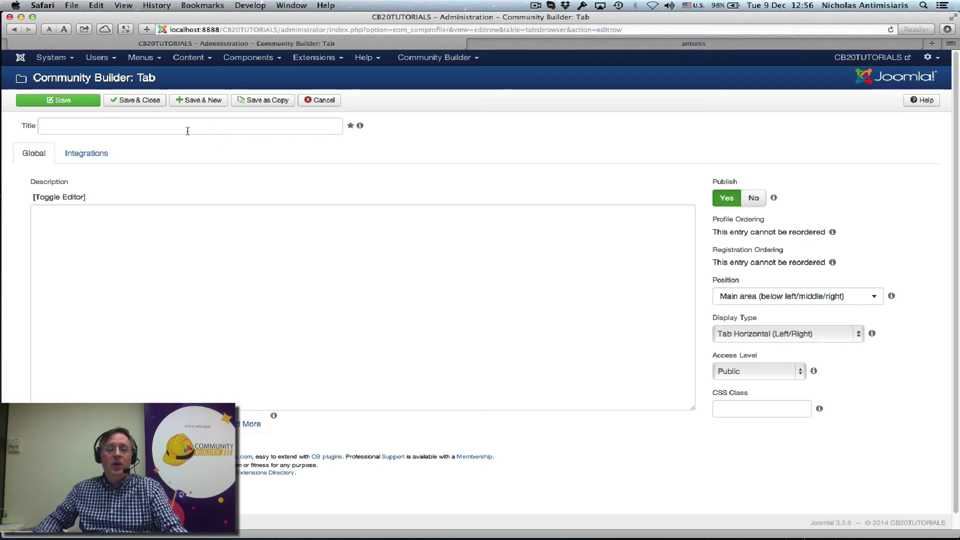
pyautogui.write('Ab')
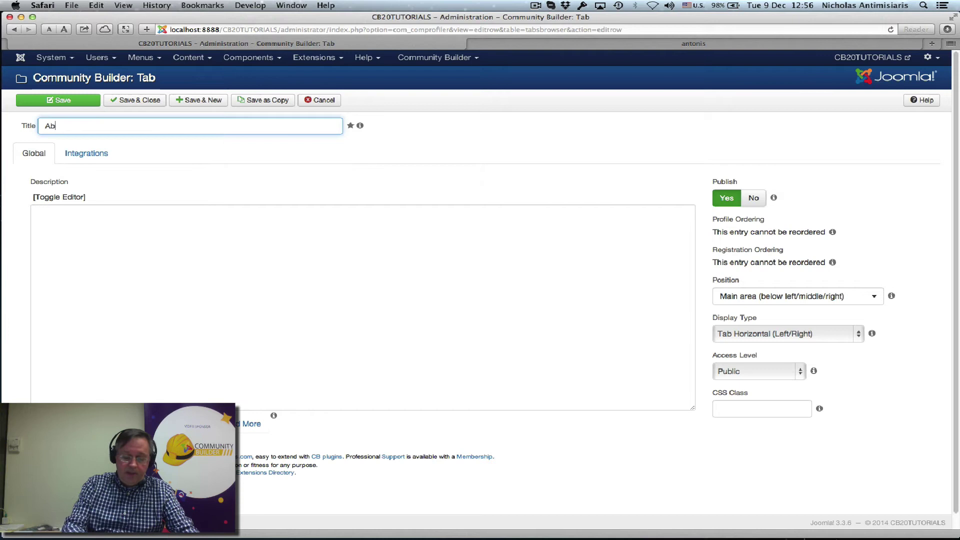
pyautogui.write('out p')
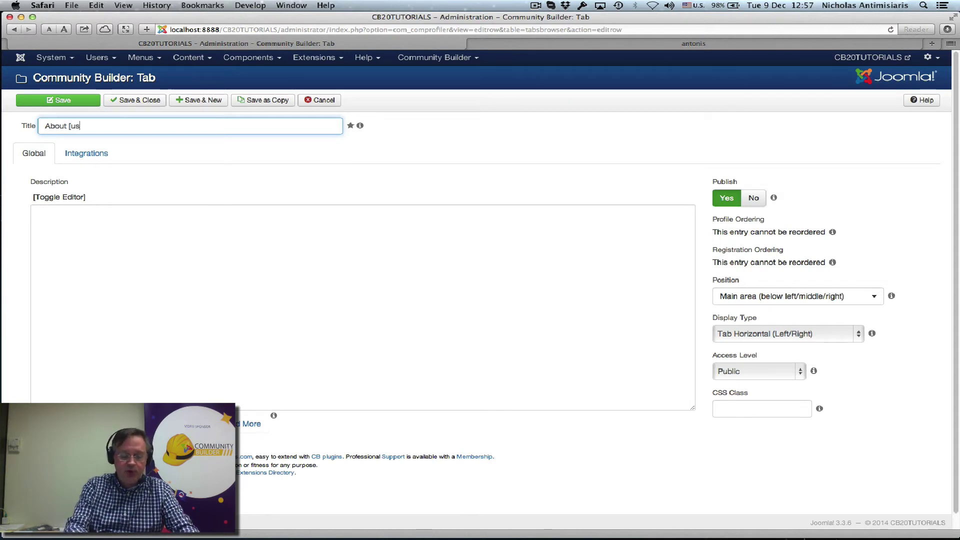
pyautogui.write('username]')
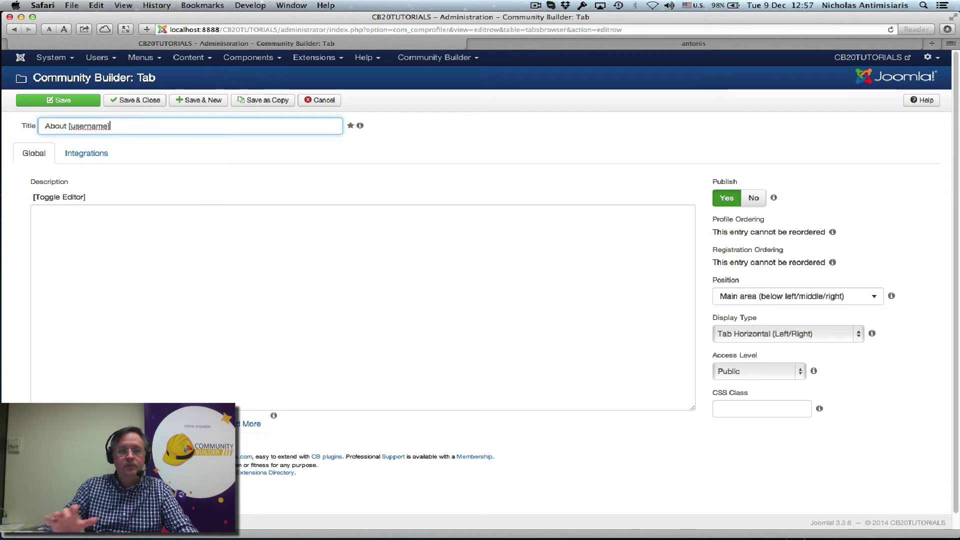
pyautogui.click(431, 161)
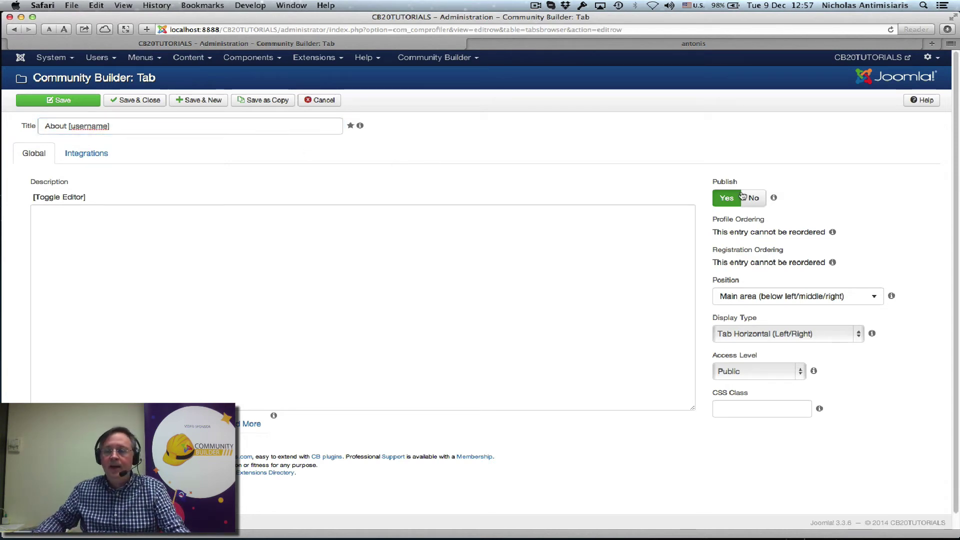
# Set access CB Moderation View, position Canvas Main Middle, display Tab Menu, and save
pyautogui.click(742, 372)
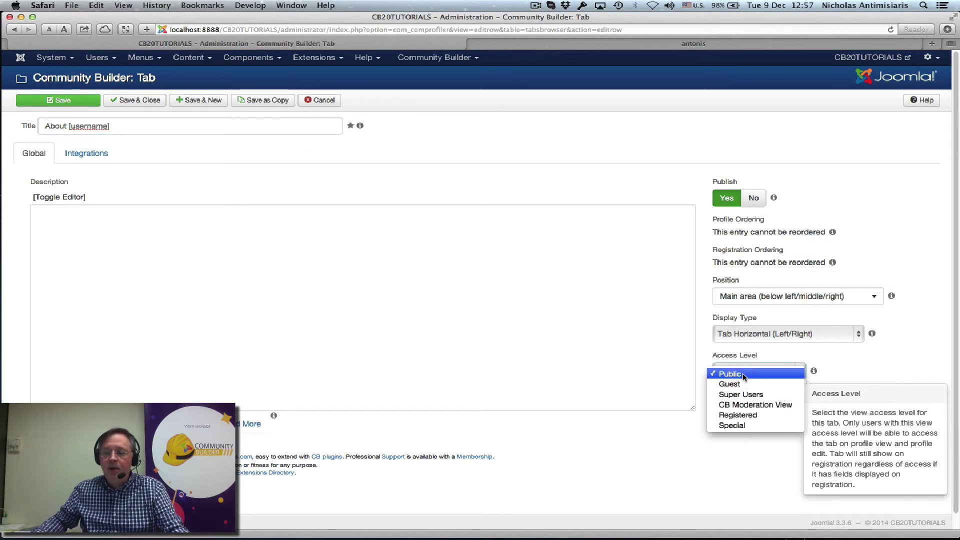
pyautogui.click(736, 405)
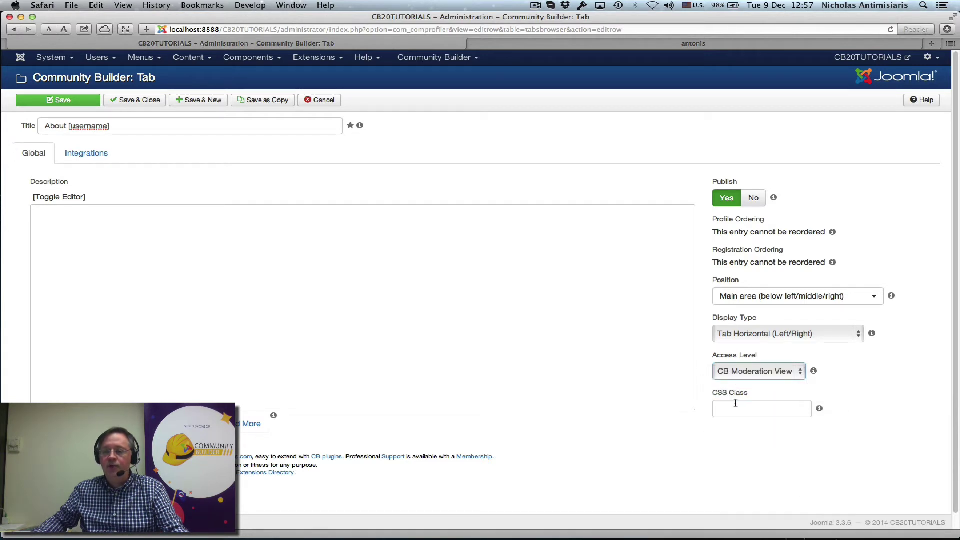
pyautogui.click(745, 297)
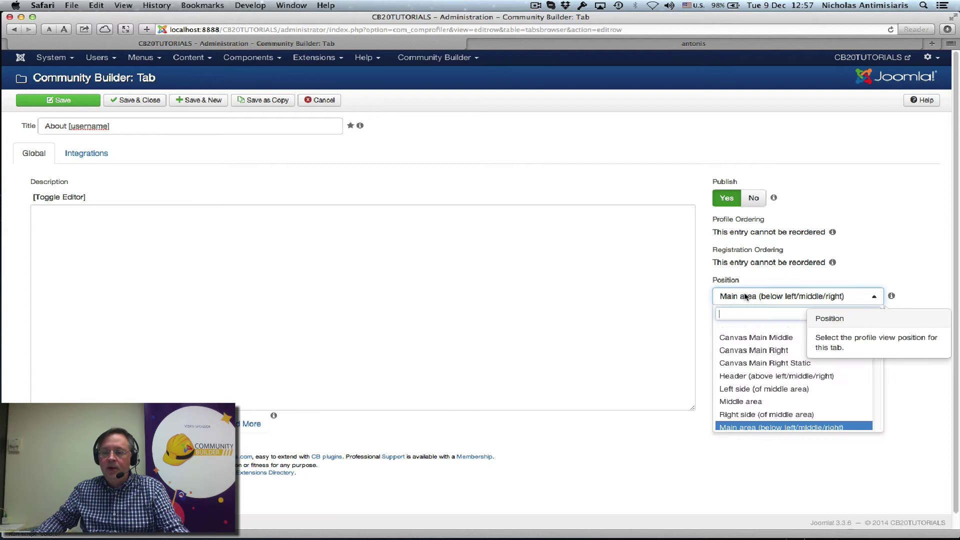
pyautogui.scroll(-2, 760, 362)
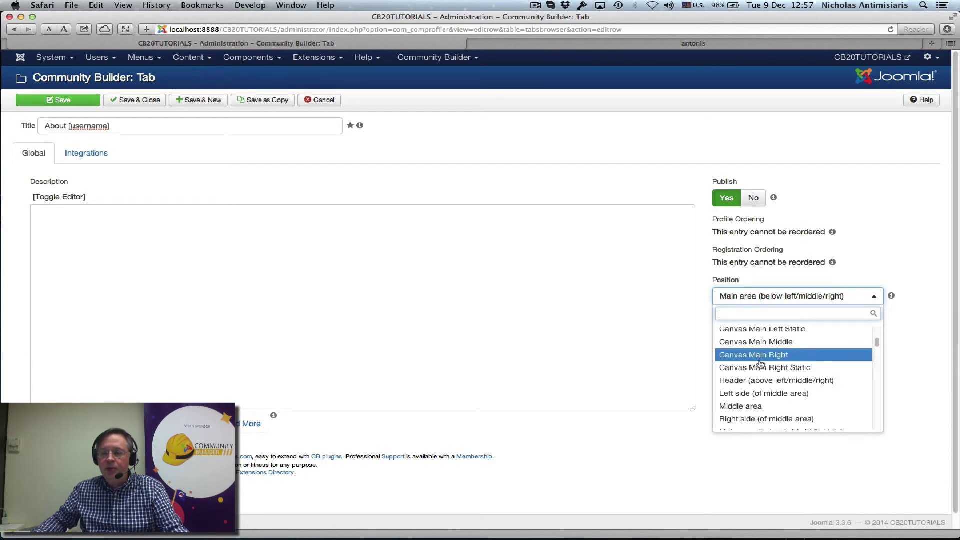
pyautogui.scroll(3, 760, 364)
pyautogui.scroll(1, 761, 366)
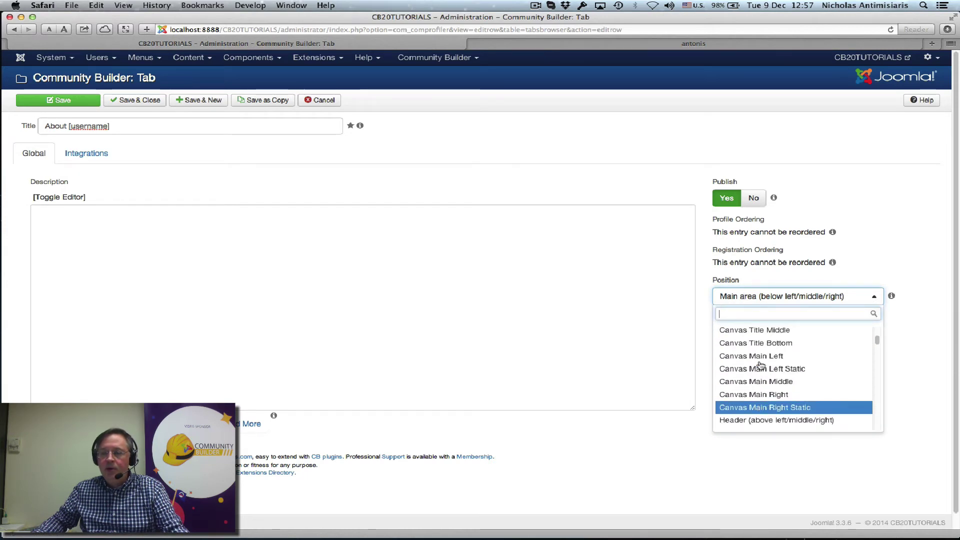
pyautogui.click(791, 382)
pyautogui.click(765, 335)
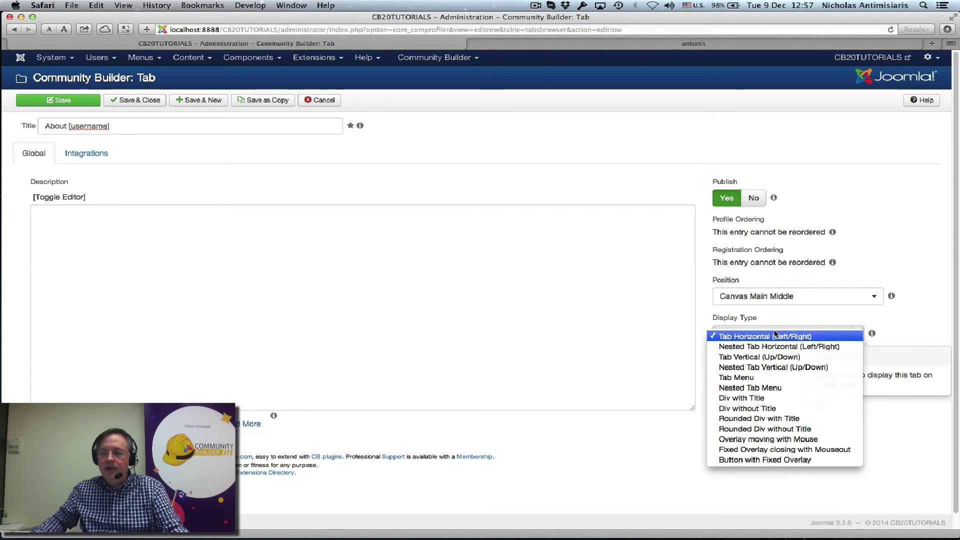
pyautogui.click(749, 378)
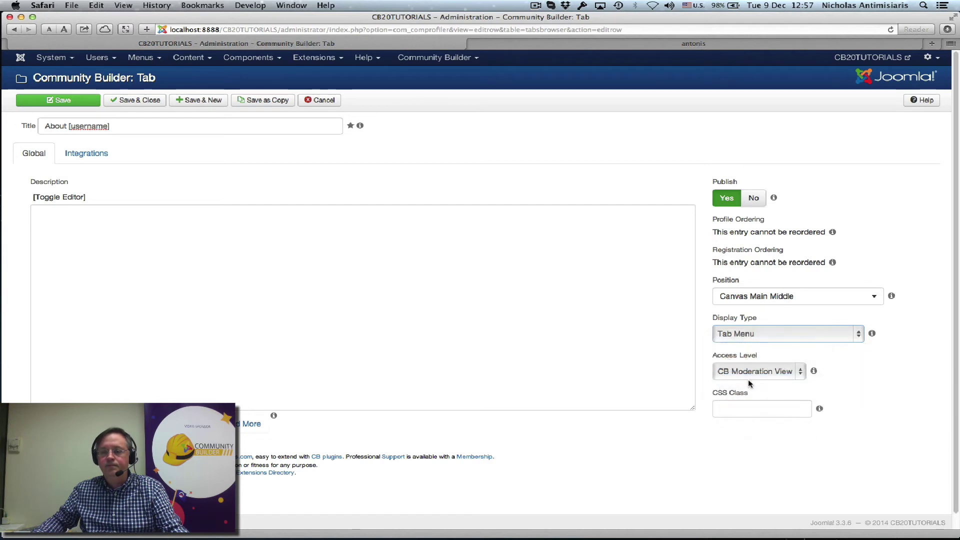
pyautogui.click(132, 101)
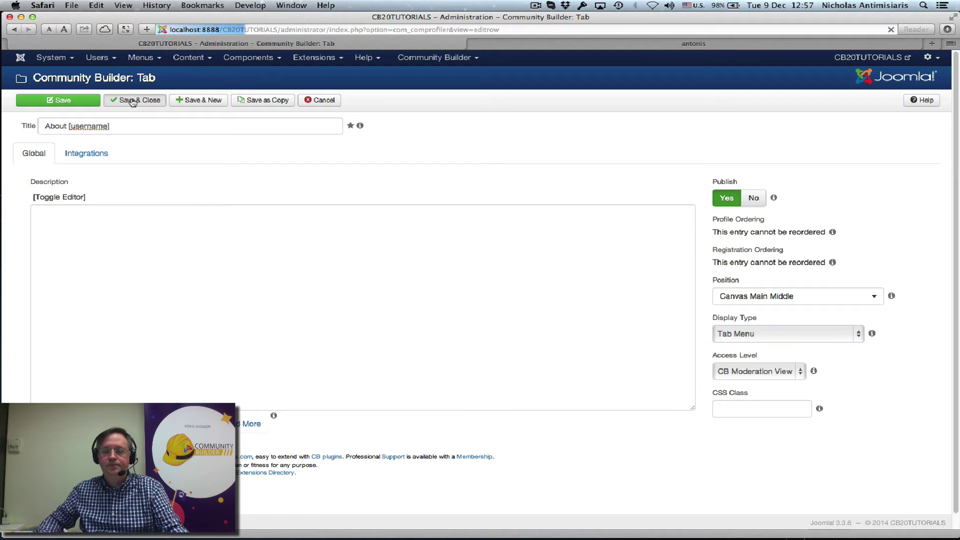
# Reassign the cb_aboutuser field from Contact Info to the About [username] tab and save
pyautogui.click(408, 59)
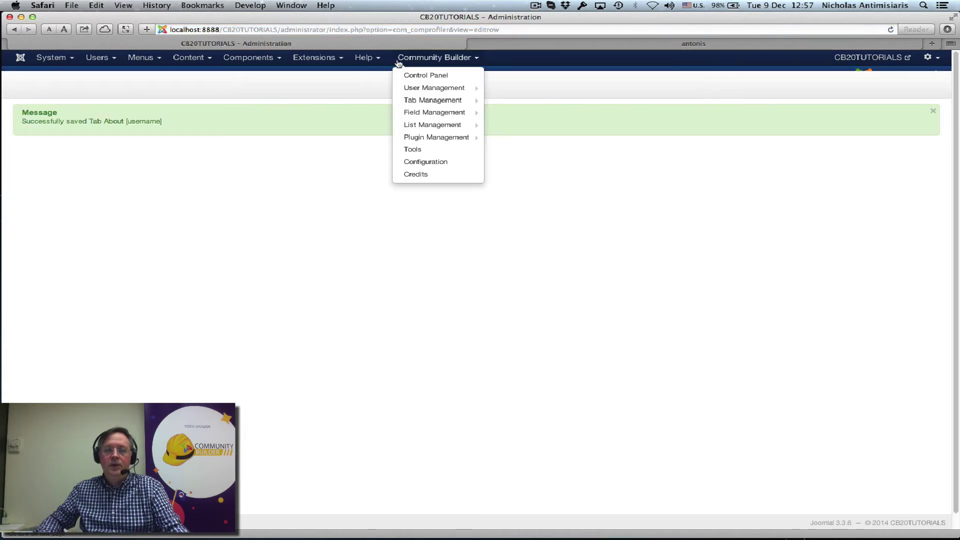
pyautogui.click(425, 112)
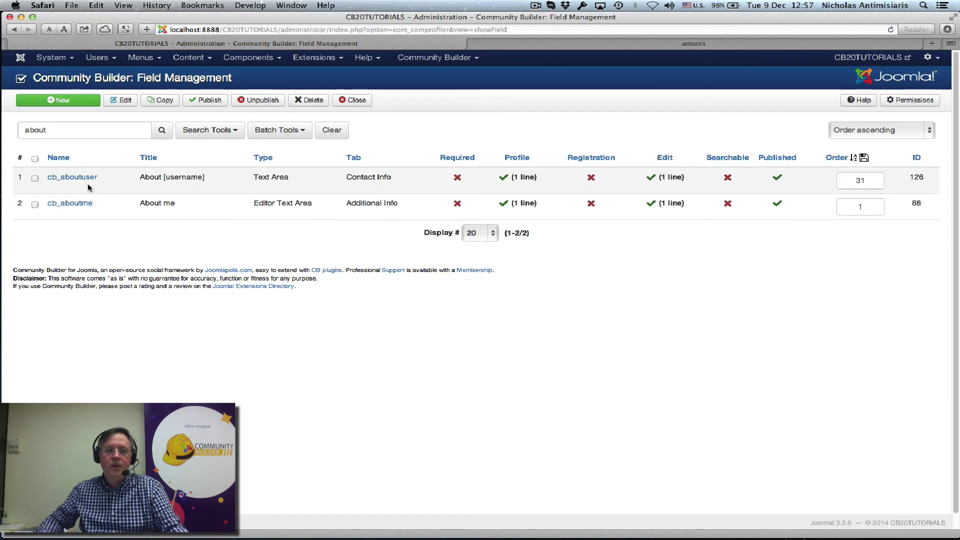
pyautogui.click(73, 178)
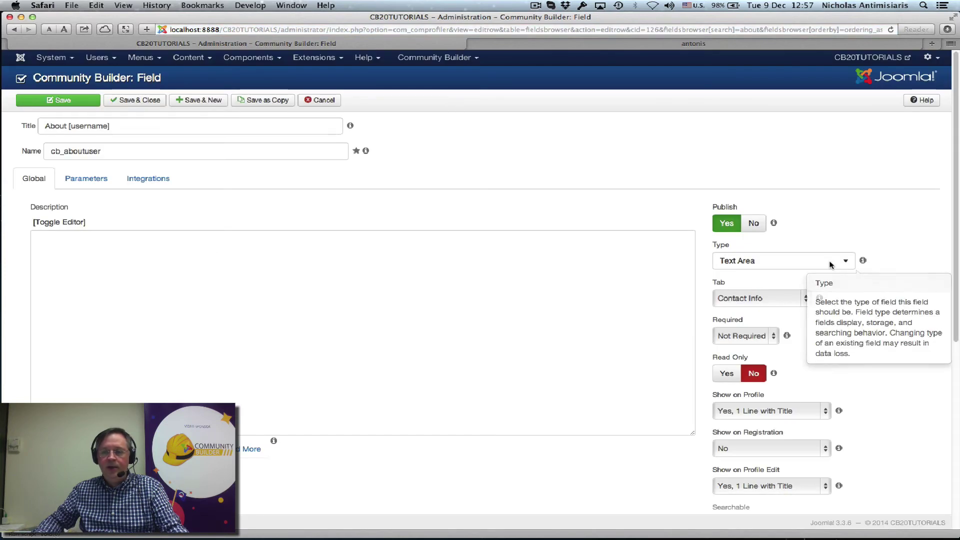
pyautogui.click(761, 299)
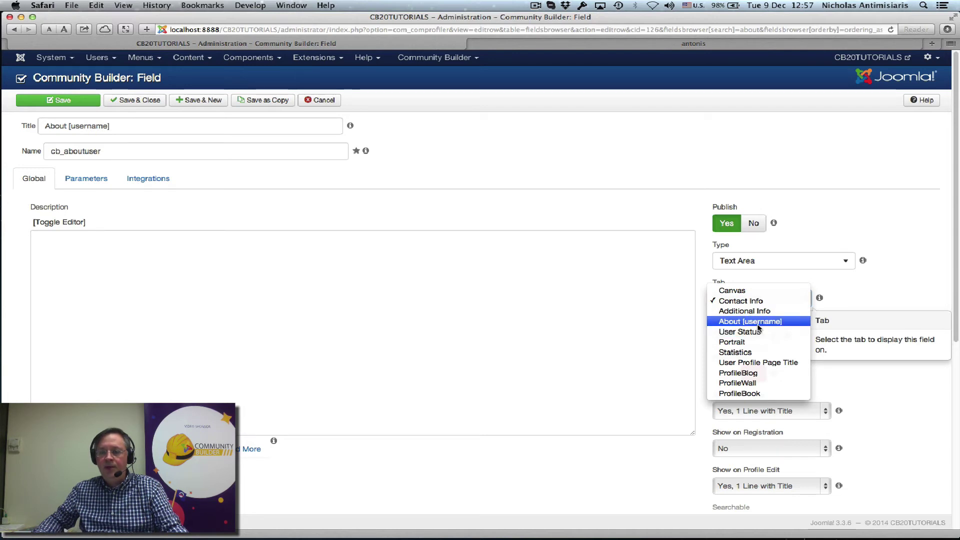
pyautogui.click(758, 324)
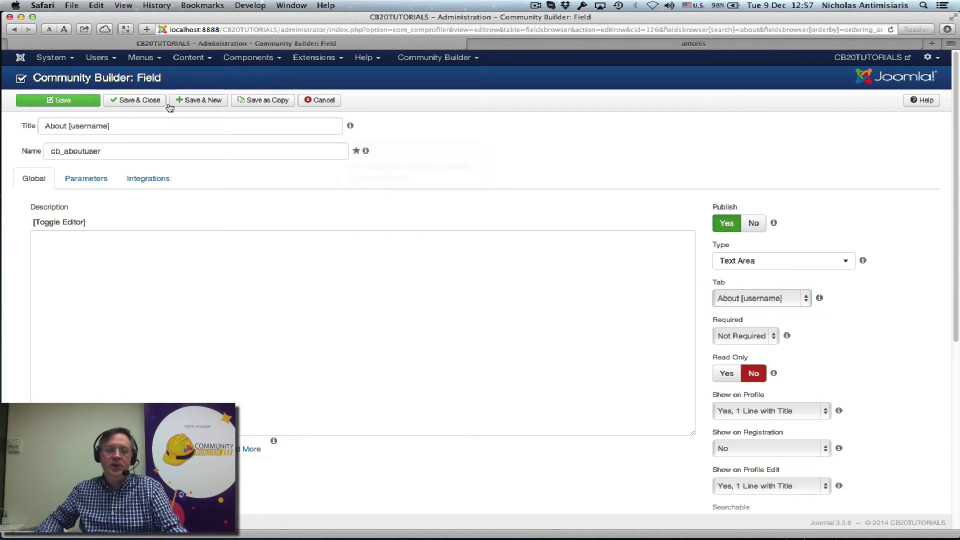
pyautogui.click(145, 102)
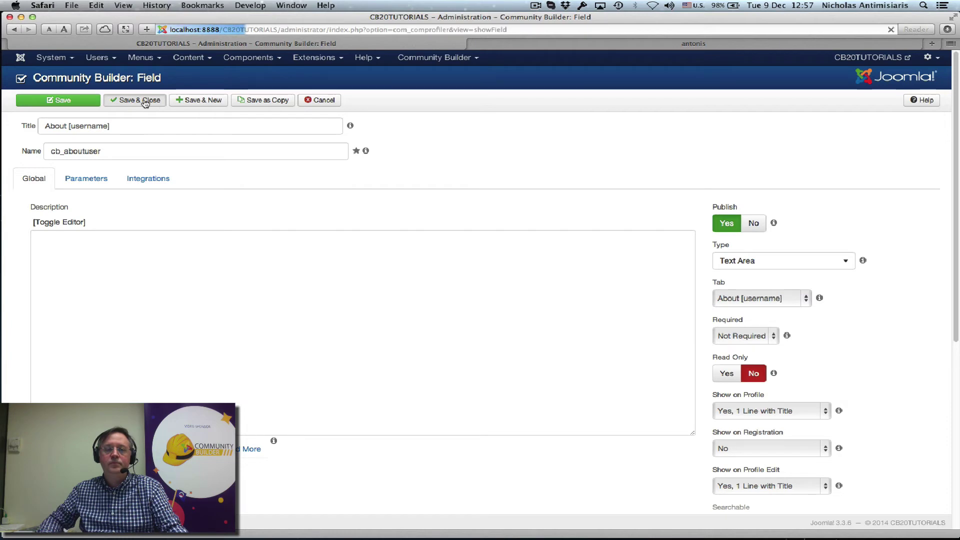
# Reload the front-end profile, scroll through its tabs, and log out via CB Login
pyautogui.click(636, 40)
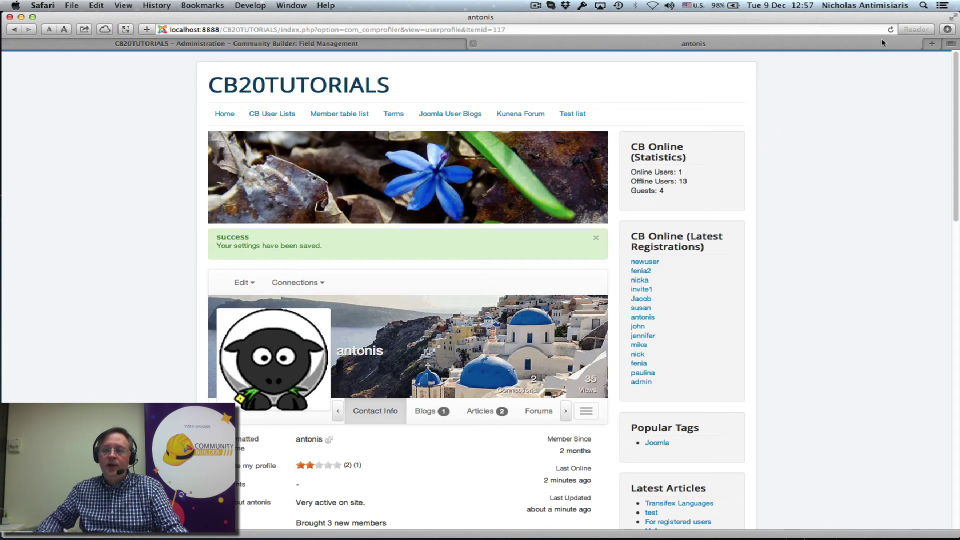
pyautogui.click(891, 30)
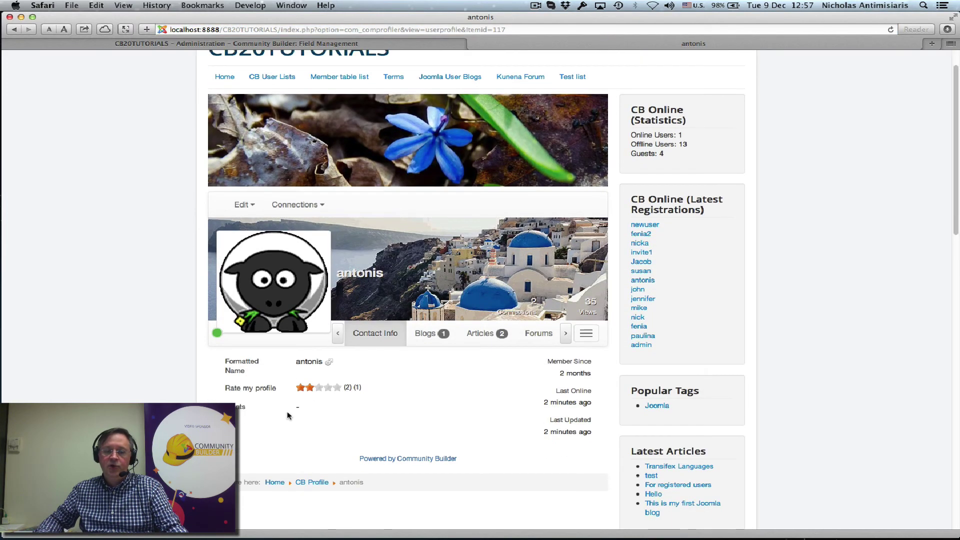
pyautogui.click(565, 333)
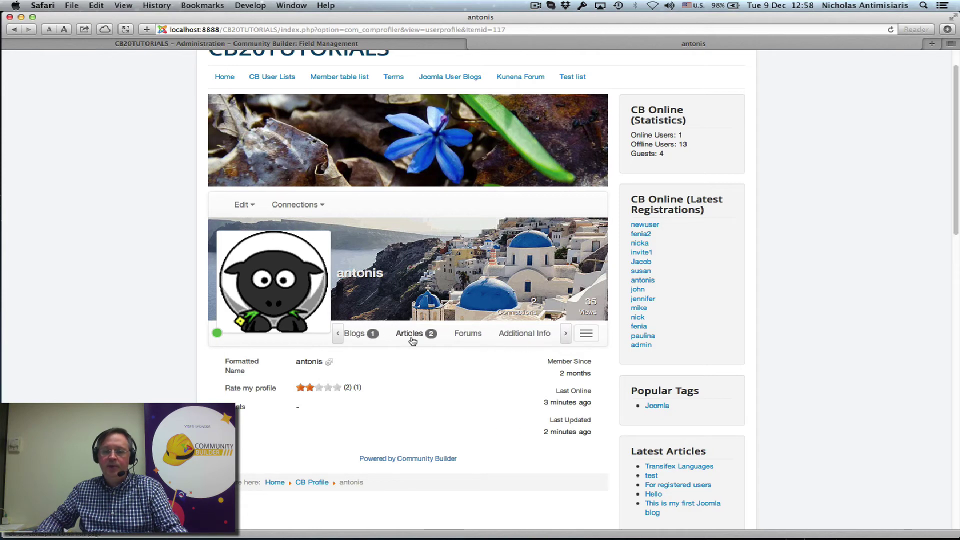
pyautogui.scroll(-5, 530, 331)
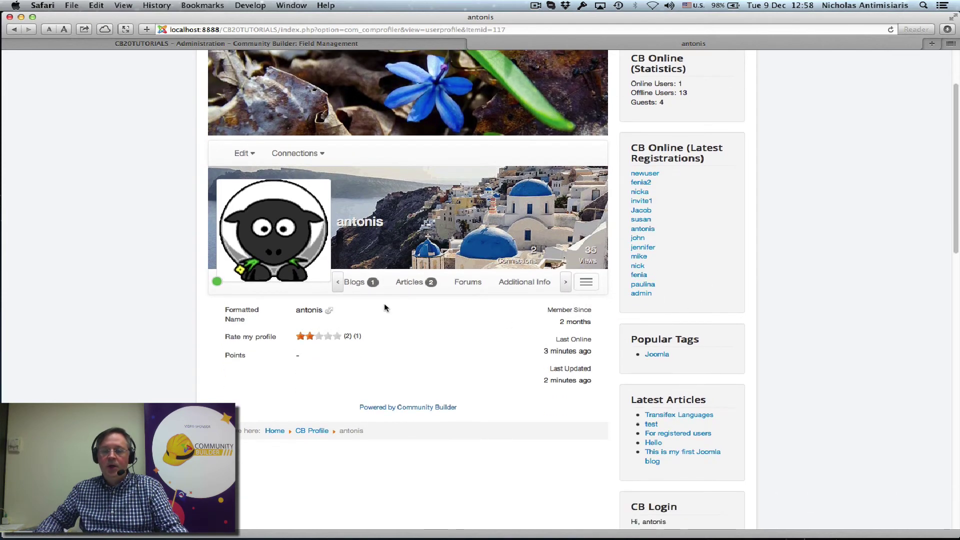
pyautogui.click(658, 490)
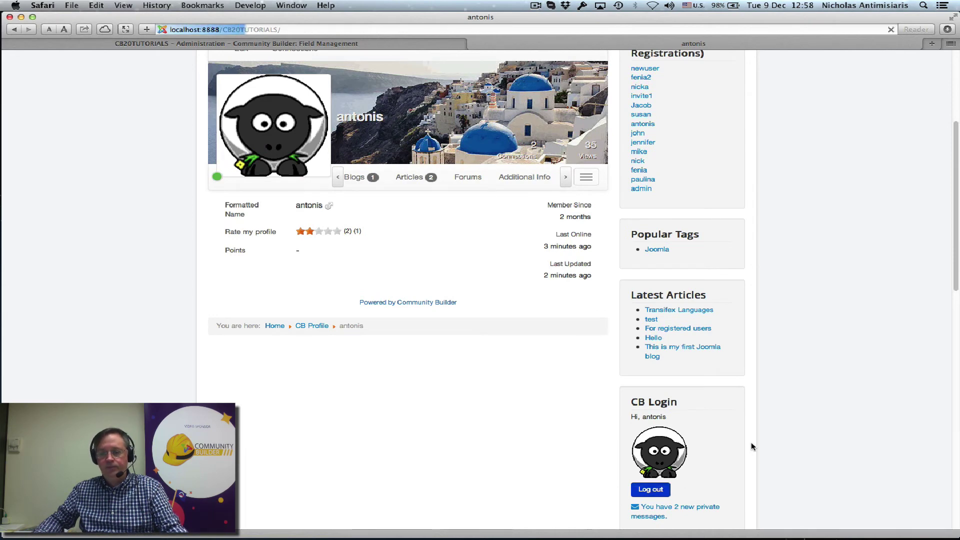
# Log in through the CB Login form with the moderator account's username and password
pyautogui.scroll(-8, 751, 442)
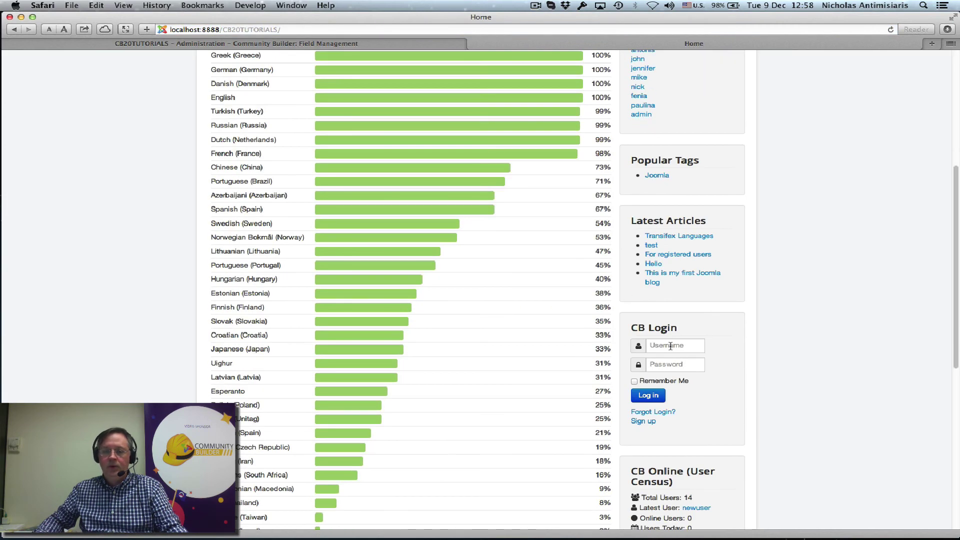
pyautogui.click(671, 346)
pyautogui.write('fenia')
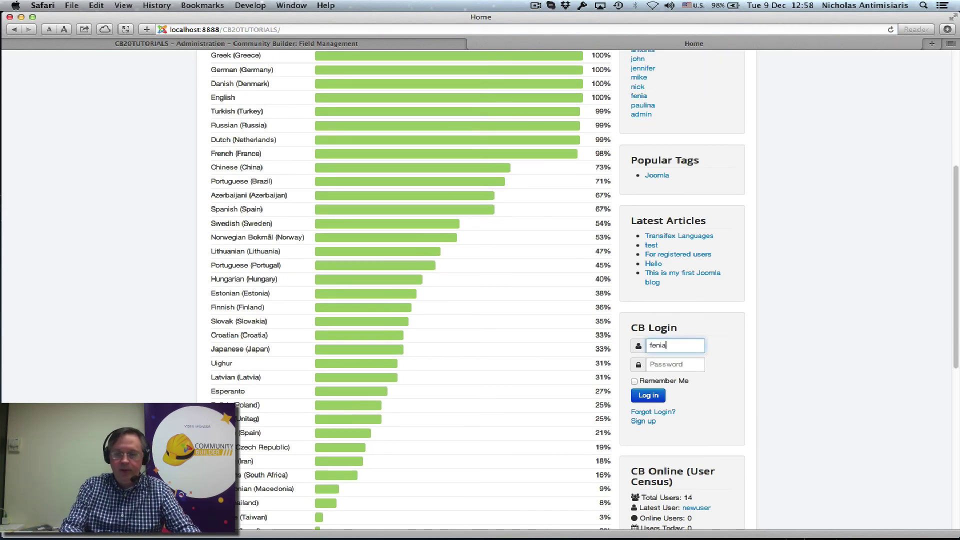
pyautogui.press('Tab')
pyautogui.write('p')
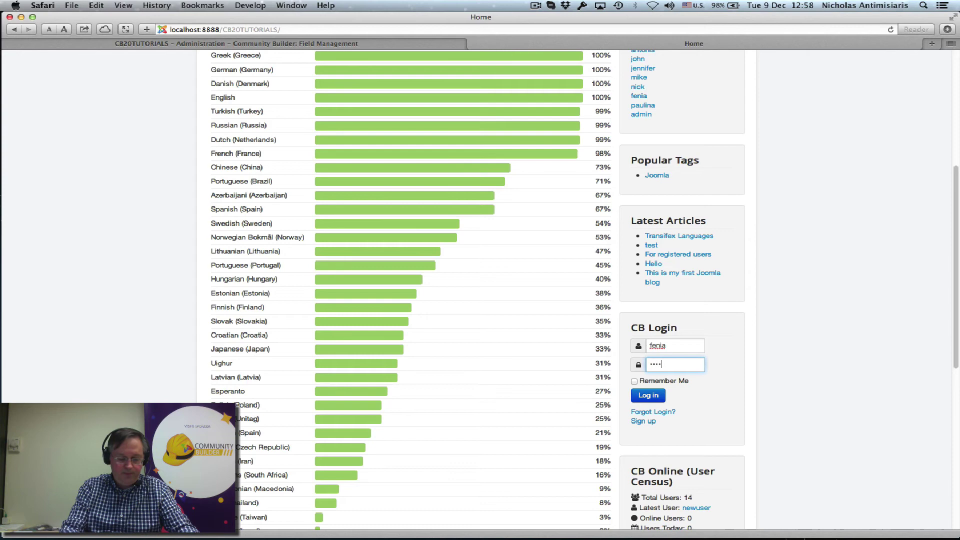
pyautogui.write('assword')
pyautogui.press('Return')
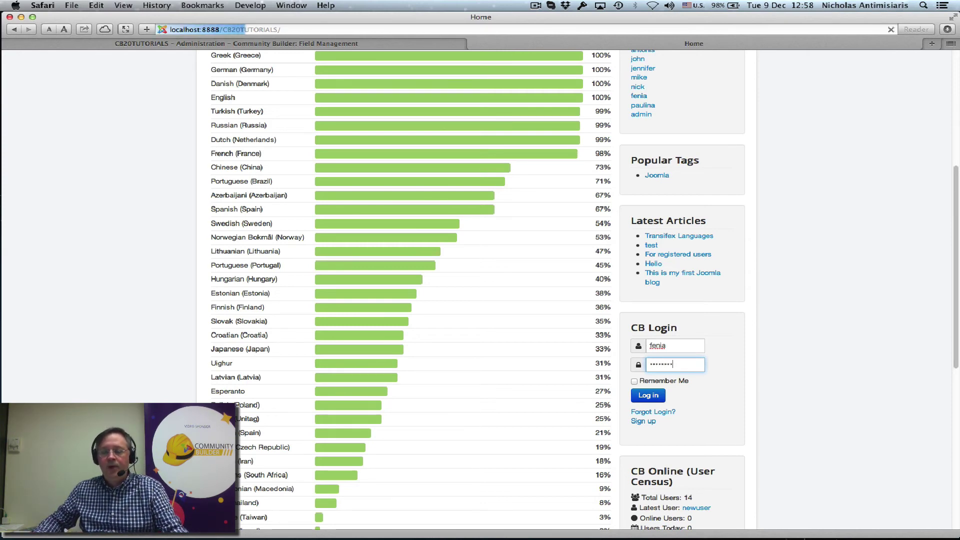
# Open your own profile, then open the other member's profile from Latest Registrations
pyautogui.scroll(-10, 700, 338)
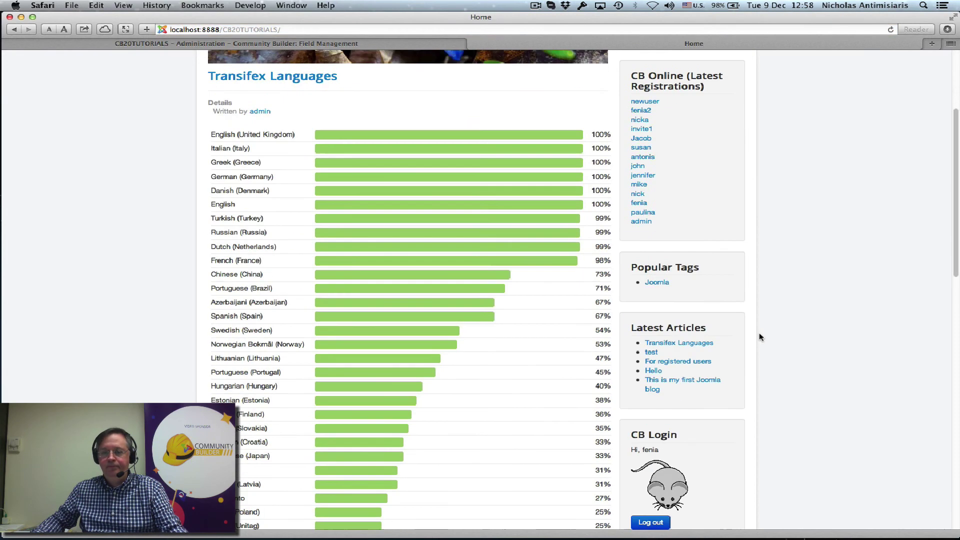
pyautogui.click(668, 184)
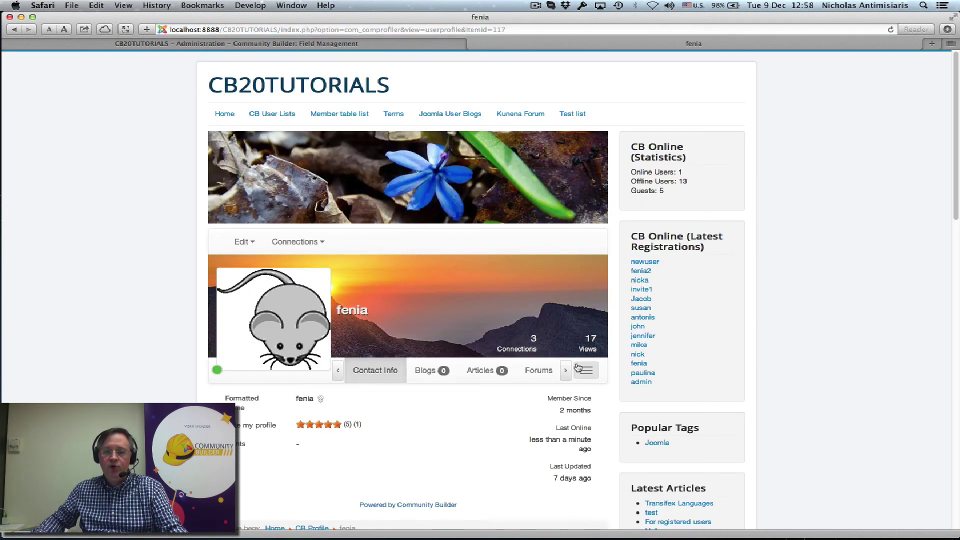
pyautogui.click(566, 376)
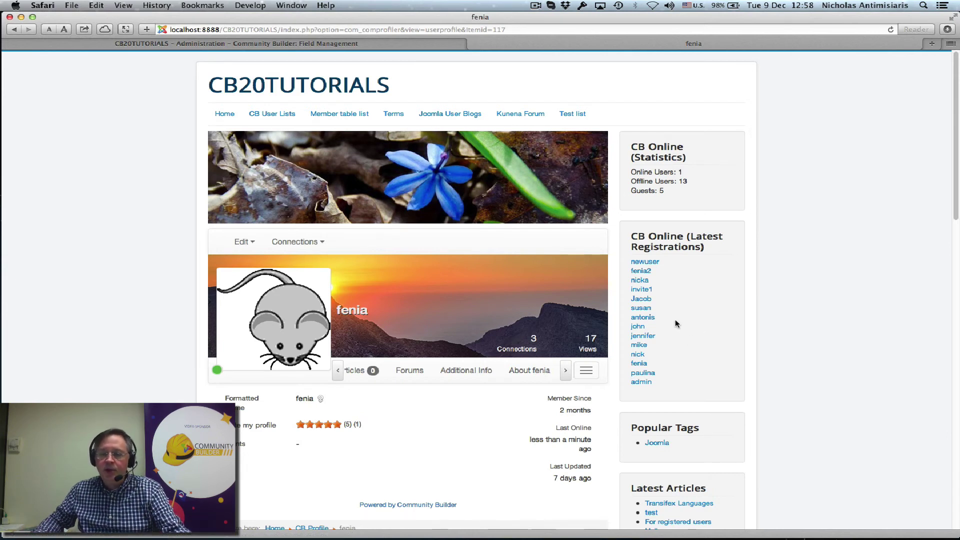
pyautogui.click(646, 319)
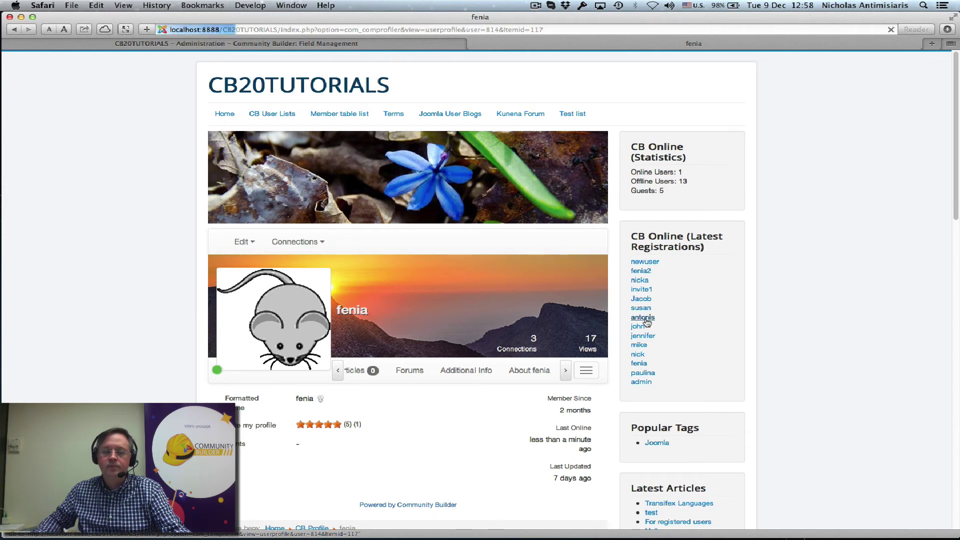
# Show the member's About tab content, then open the Edit menu to update the profile
pyautogui.scroll(-2, 625, 340)
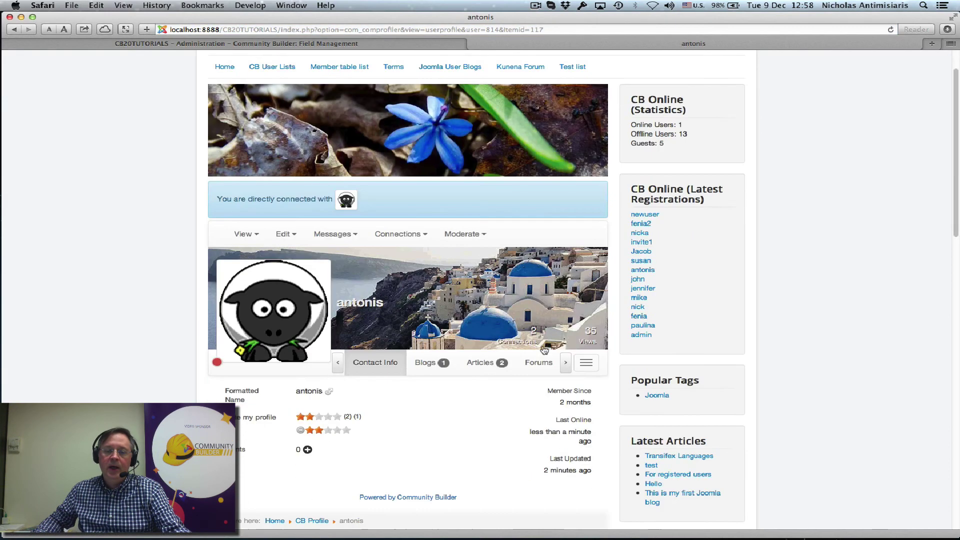
pyautogui.click(564, 364)
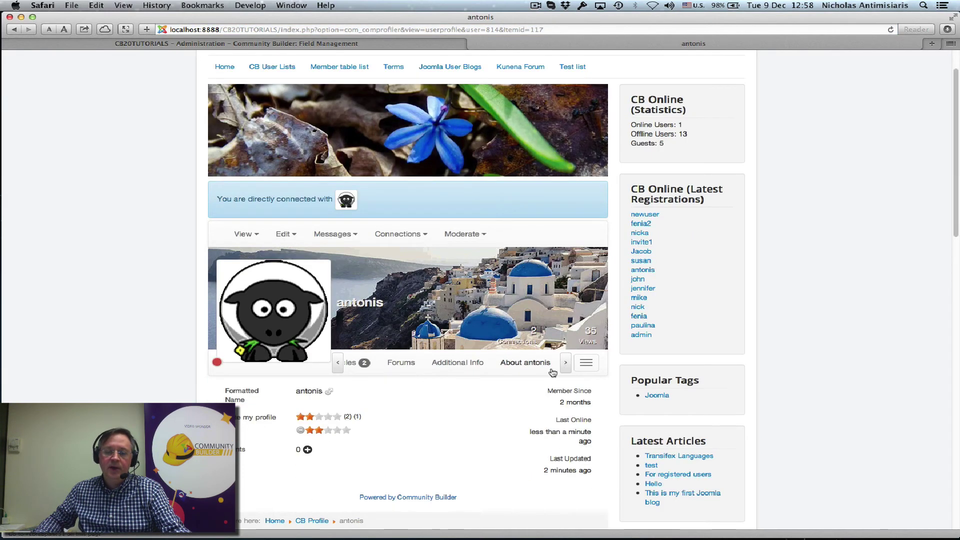
pyautogui.click(528, 368)
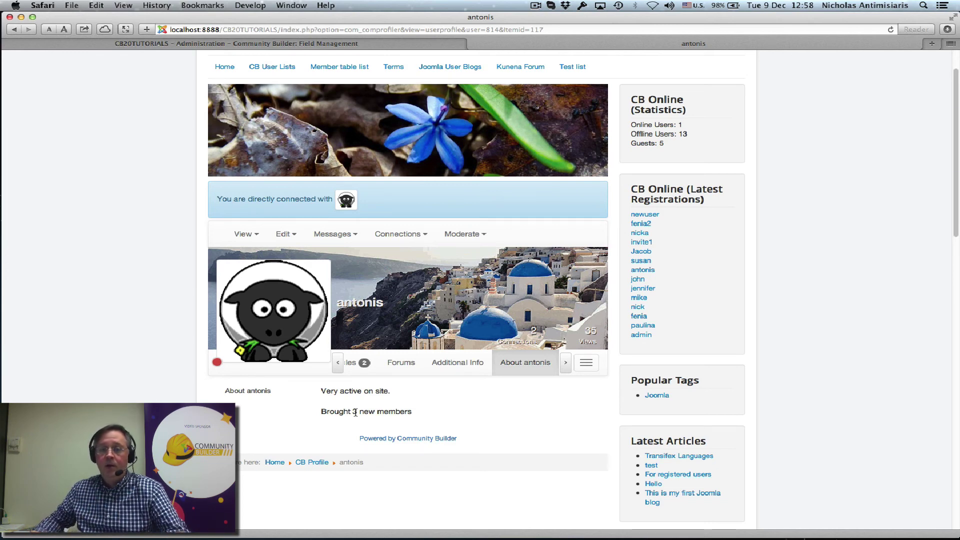
pyautogui.click(285, 235)
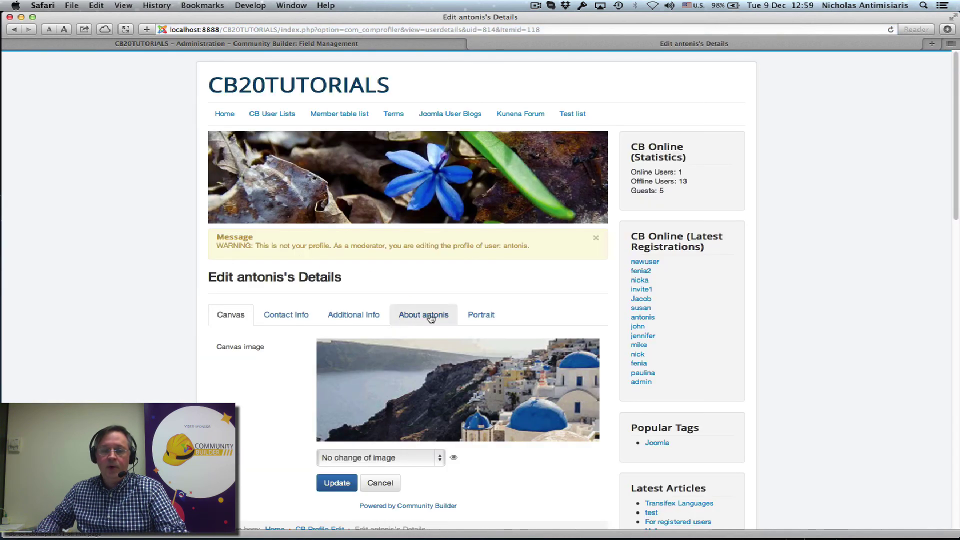
# In the edit form's About section, add 'Very helpful, gave him 2 points' on a new line and Update
pyautogui.click(430, 317)
pyautogui.scroll(-1, 425, 330)
pyautogui.click(369, 376)
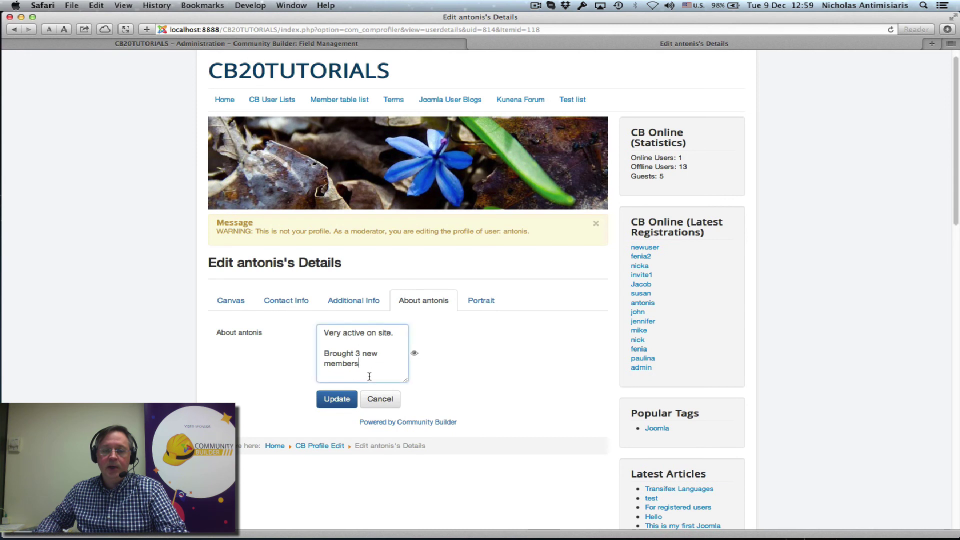
pyautogui.press('Return')
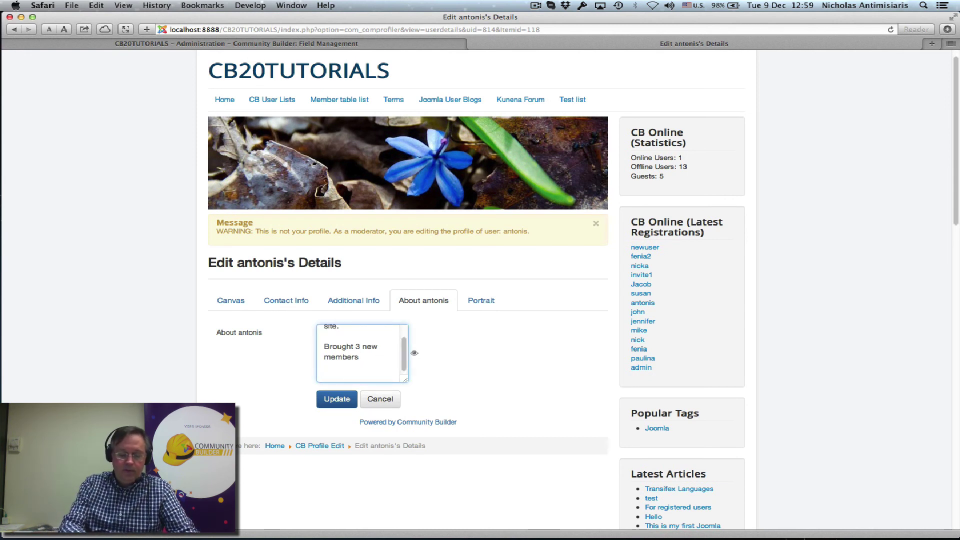
pyautogui.write('Very helpful')
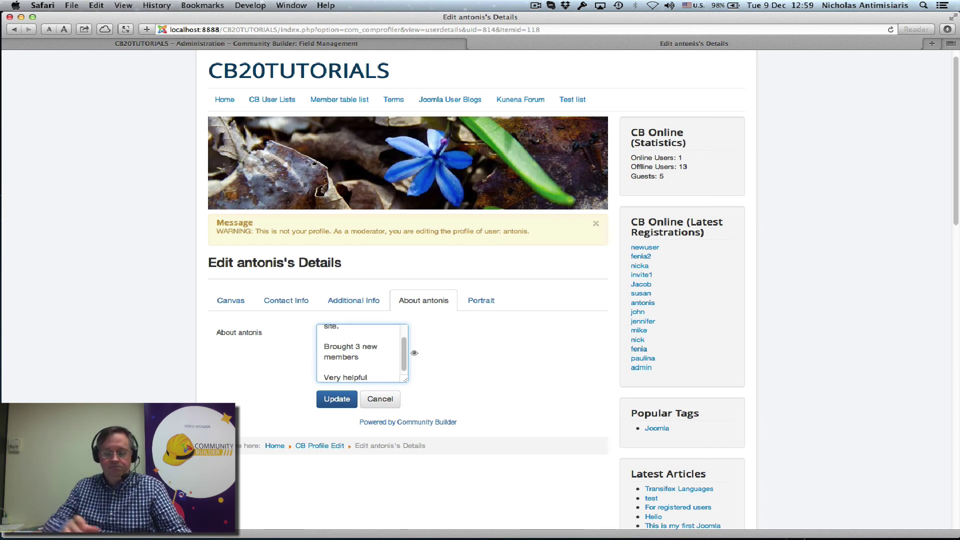
pyautogui.write(', gav')
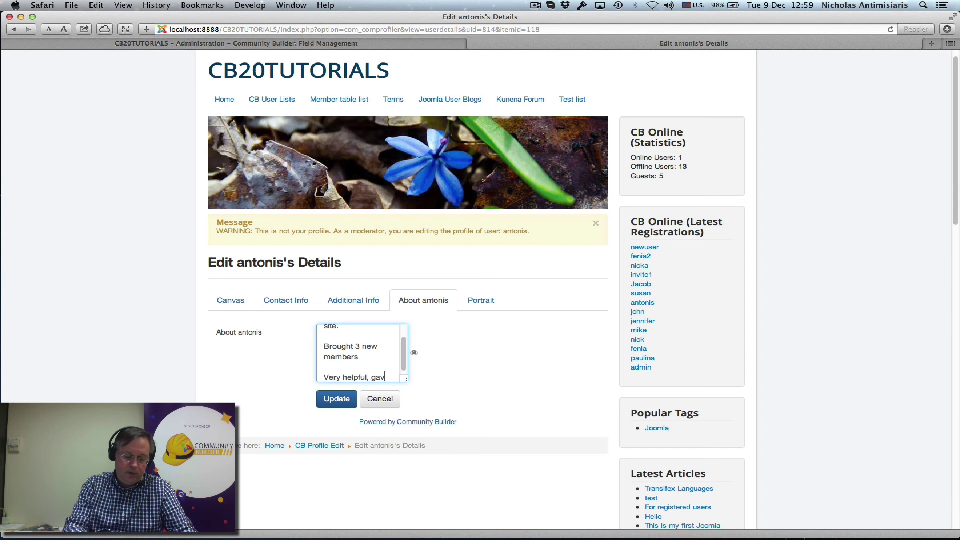
pyautogui.write('e him 2 points')
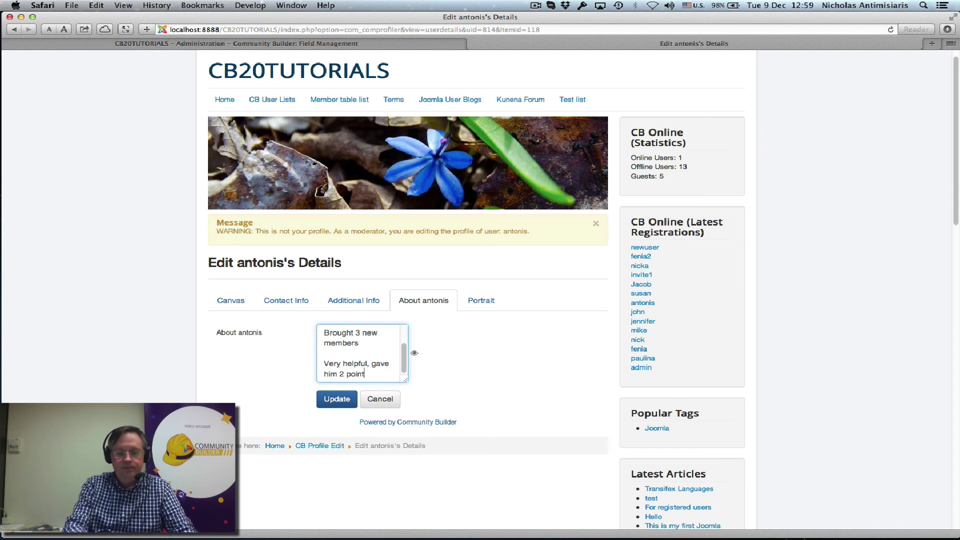
pyautogui.click(344, 401)
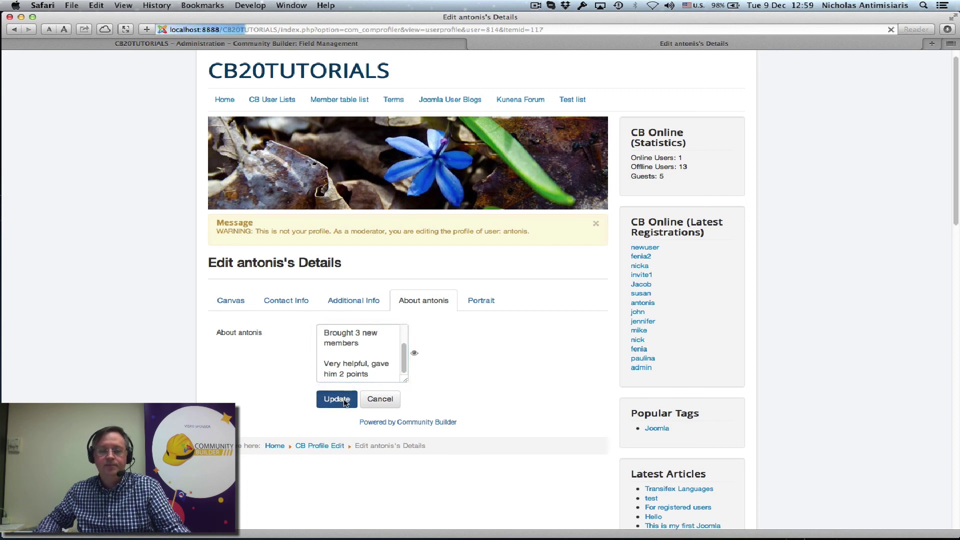
pyautogui.scroll(-3, 570, 369)
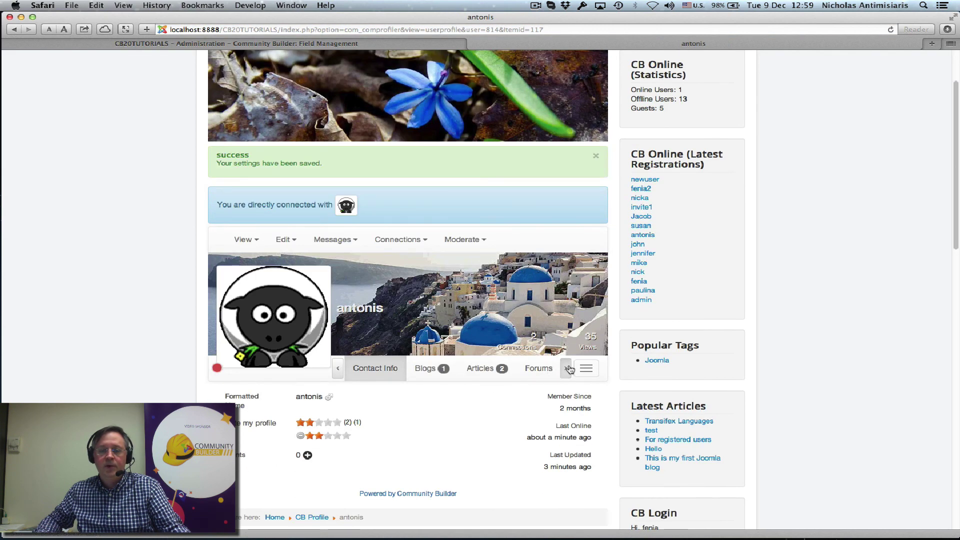
# Open the member's About tab to see the new 'Very helpful, gave him 2 points' line
pyautogui.click(570, 369)
pyautogui.click(515, 374)
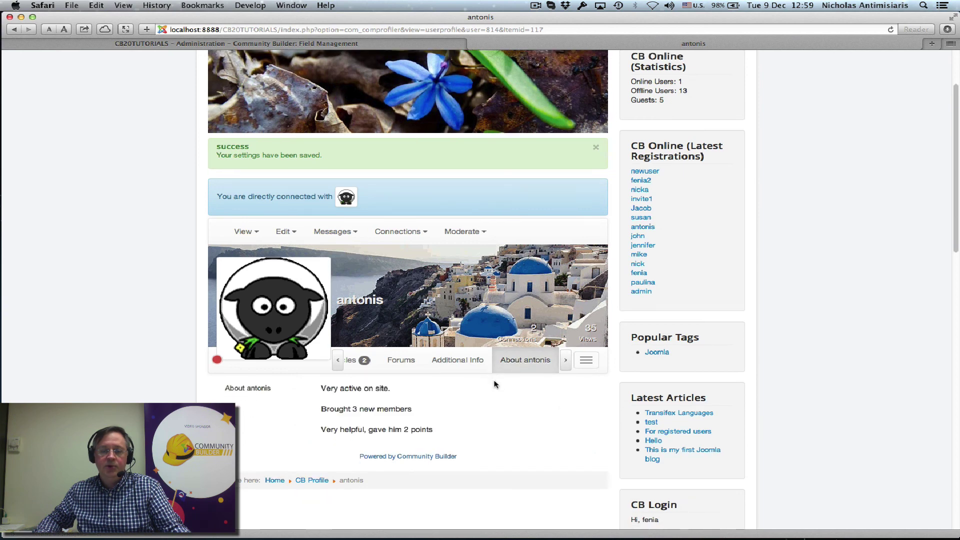
pyautogui.scroll(-1, 494, 384)
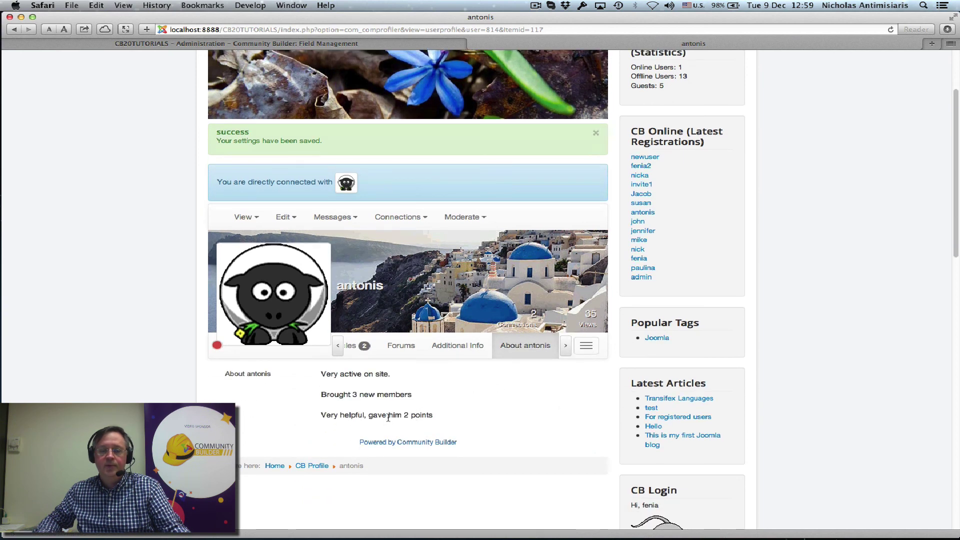